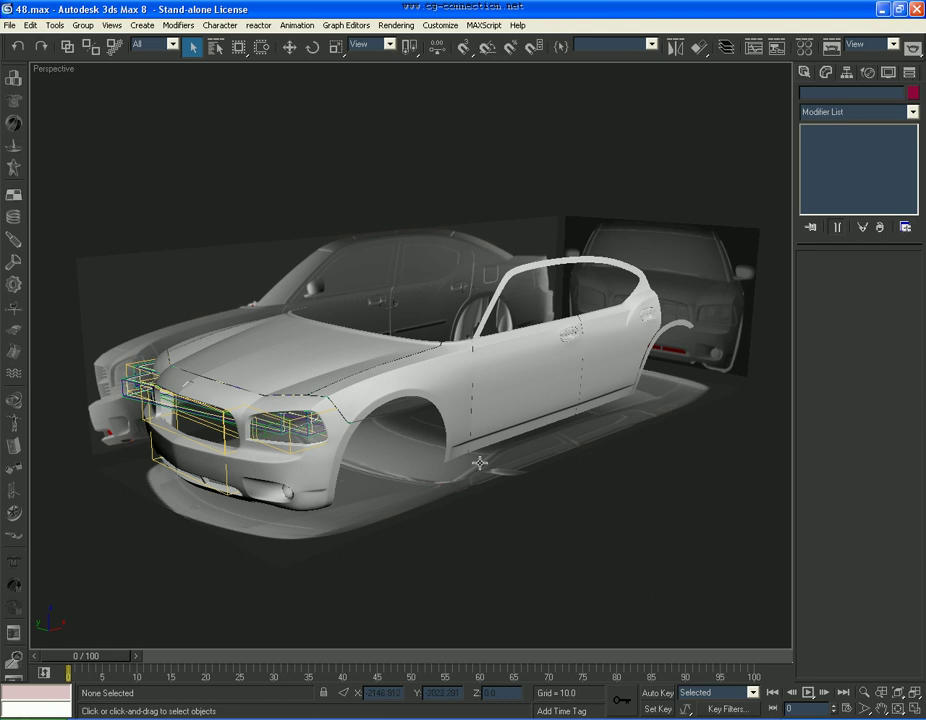
Examine the Dodge Charger headlight reference photo and return to the 3ds Max scene
scroll(401, 466, "up", 5)
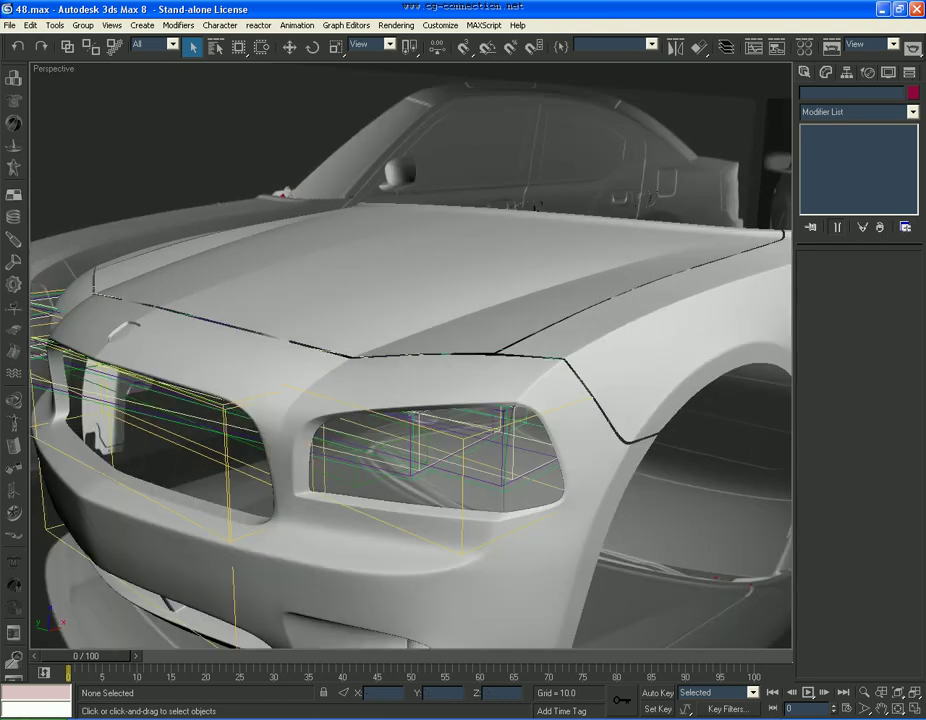
left_click(329, 709)
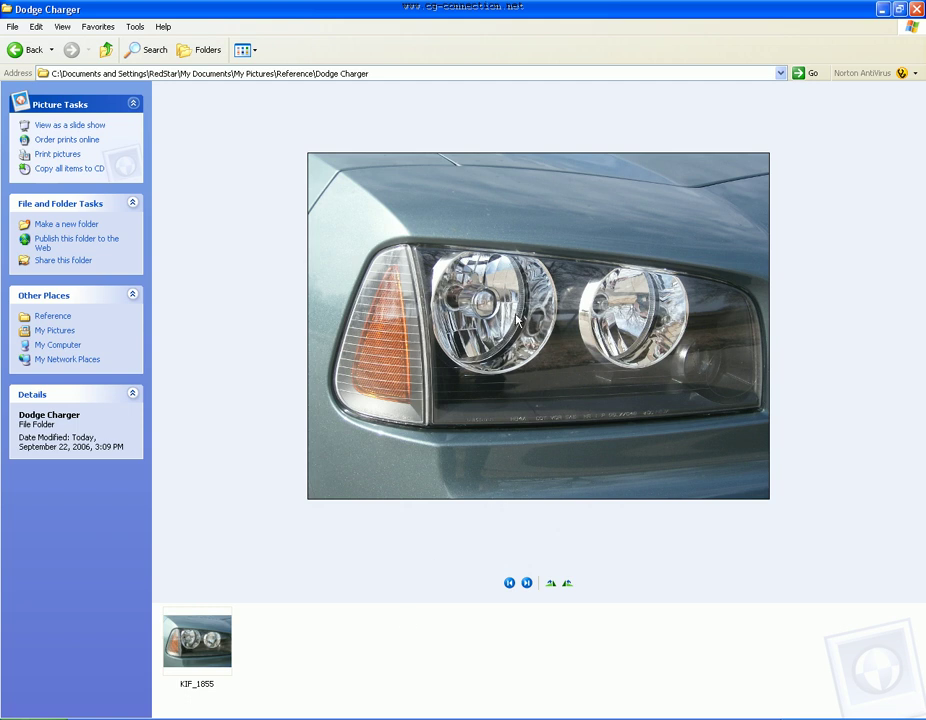
key("alt+Tab")
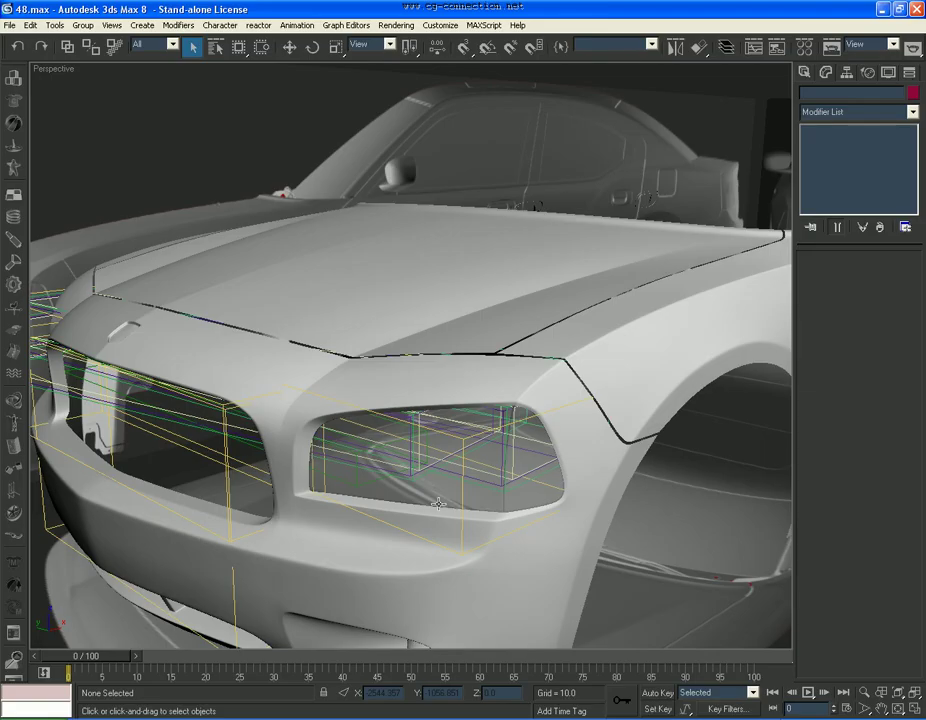
Select the car body object Plane05 and hide it to expose the boxed headlight parts
scroll(434, 495, "up", 5)
left_click(532, 490)
left_click(532, 490)
left_click(532, 490)
left_click(532, 490)
right_click(532, 490)
left_click(540, 497)
scroll(532, 482, "down", 5)
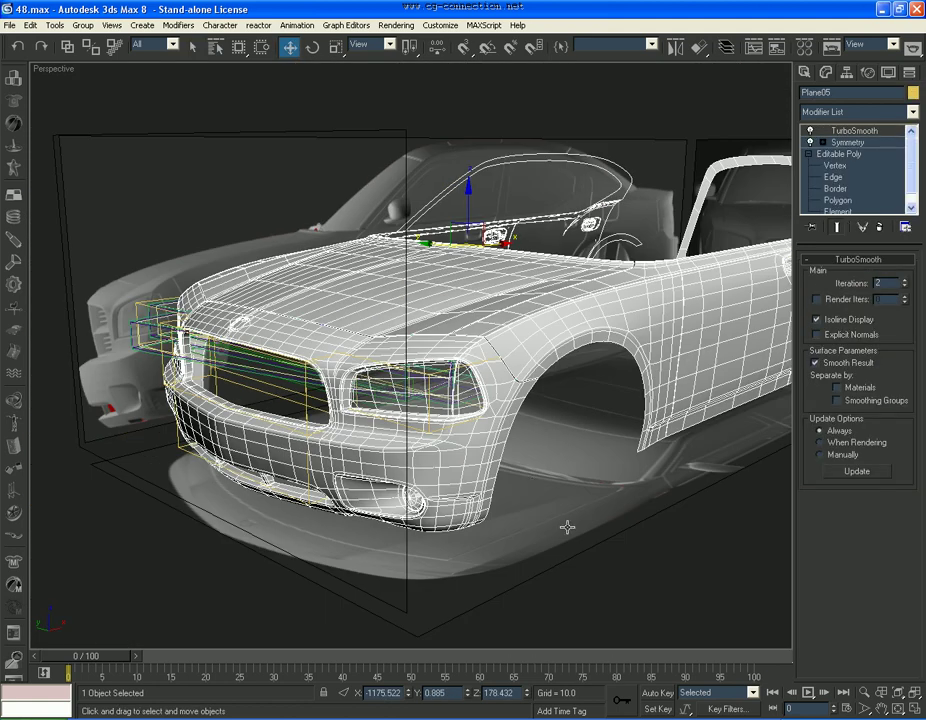
left_click(641, 602)
scroll(457, 451, "up", 3)
left_click(448, 500)
left_click(448, 500)
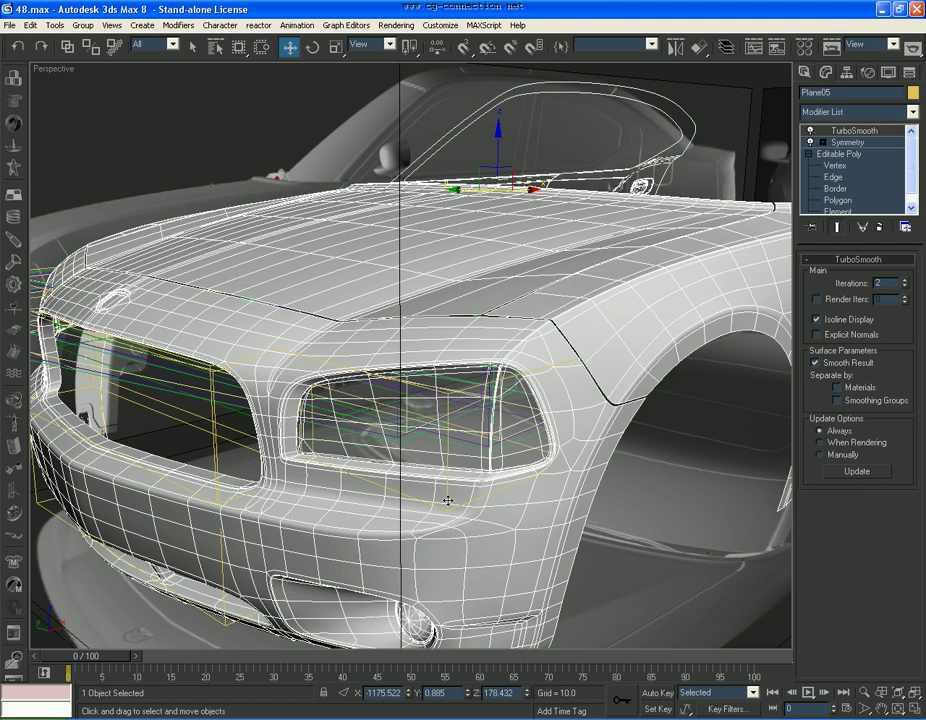
right_click(448, 500)
left_click(481, 457)
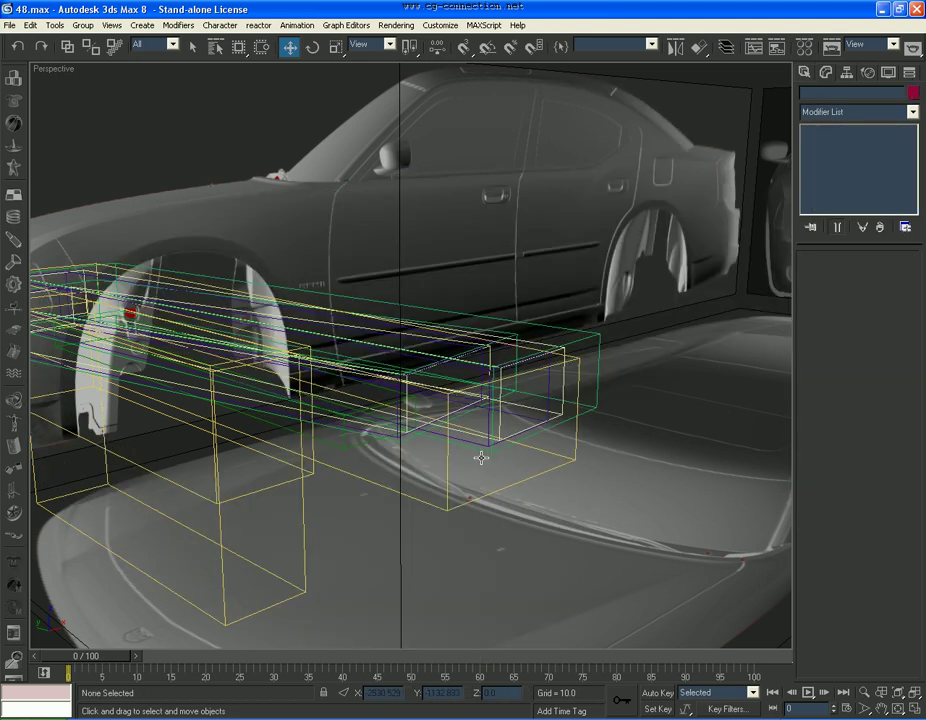
Turn off the box display for the headlight housing Object03
left_click(448, 505)
left_click(448, 505)
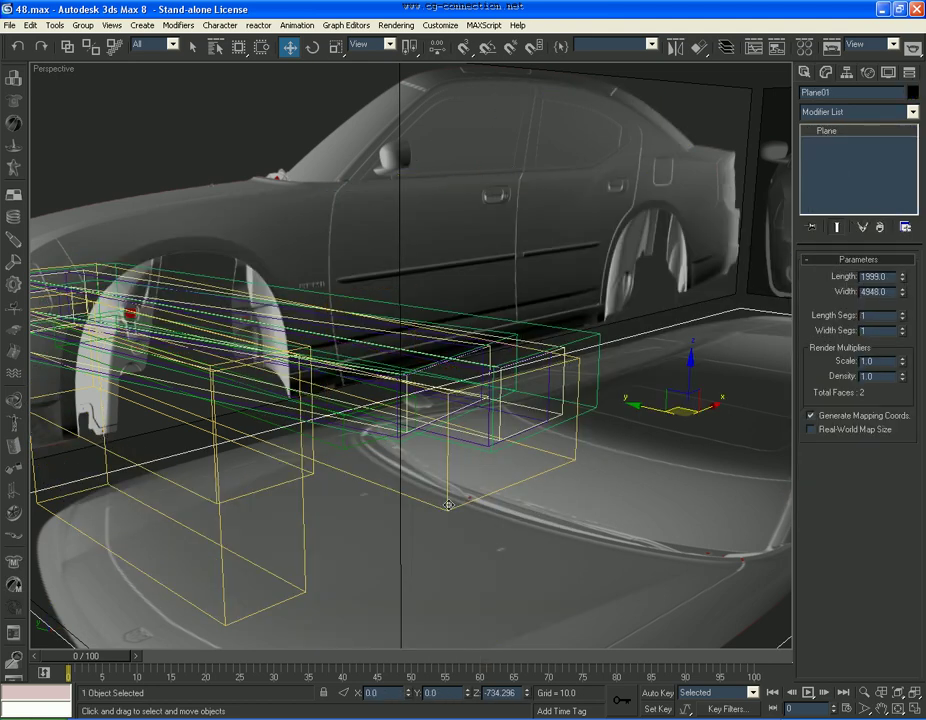
left_click(448, 505)
right_click(448, 502)
left_click(508, 576)
left_click(510, 557)
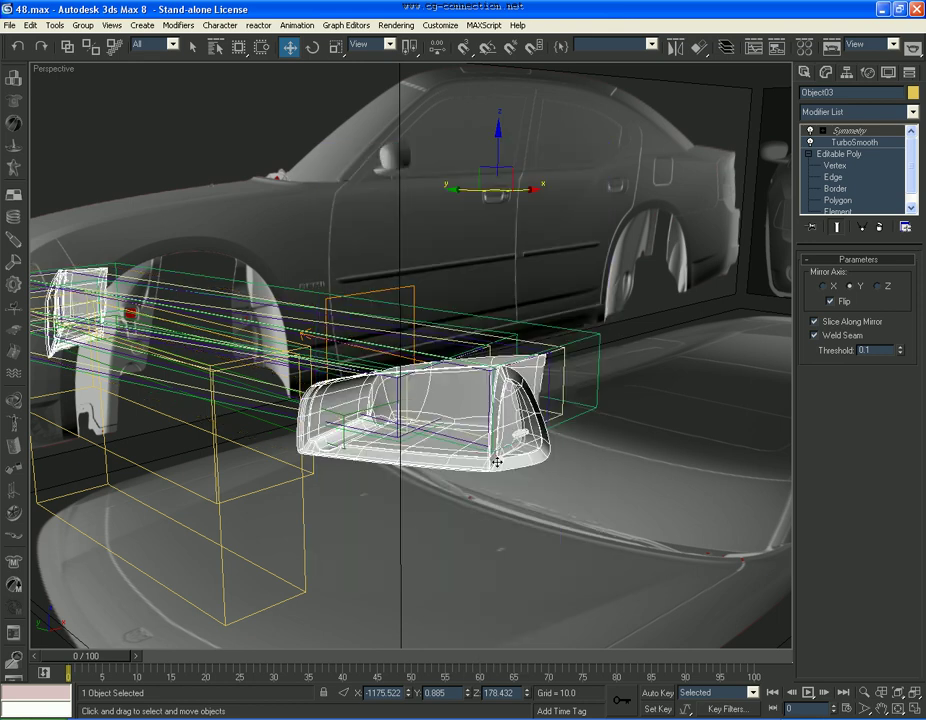
Hide the headlight housing and turn off the box display for the outer headlight group
right_click(495, 460)
left_click(520, 420)
left_click(489, 442)
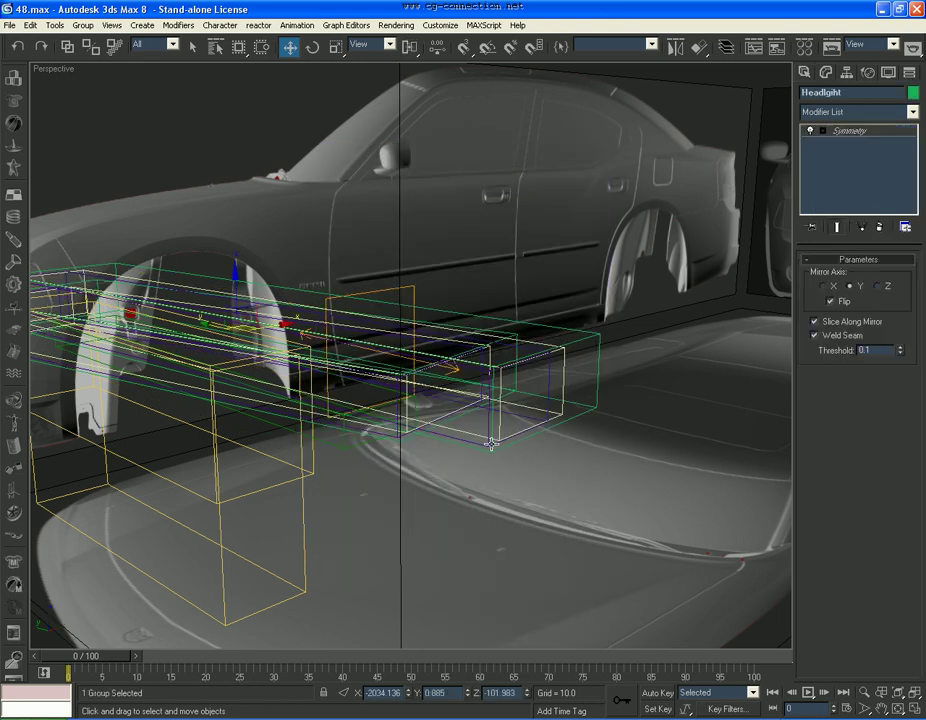
right_click(489, 442)
left_click(516, 515)
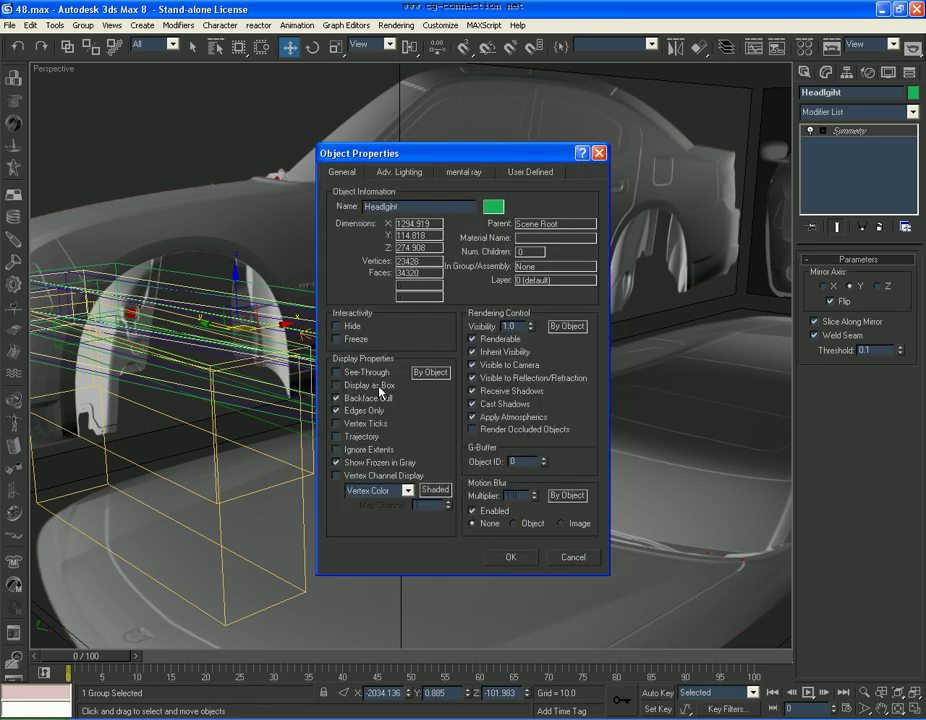
left_click(508, 557)
scroll(480, 471, "up", 6)
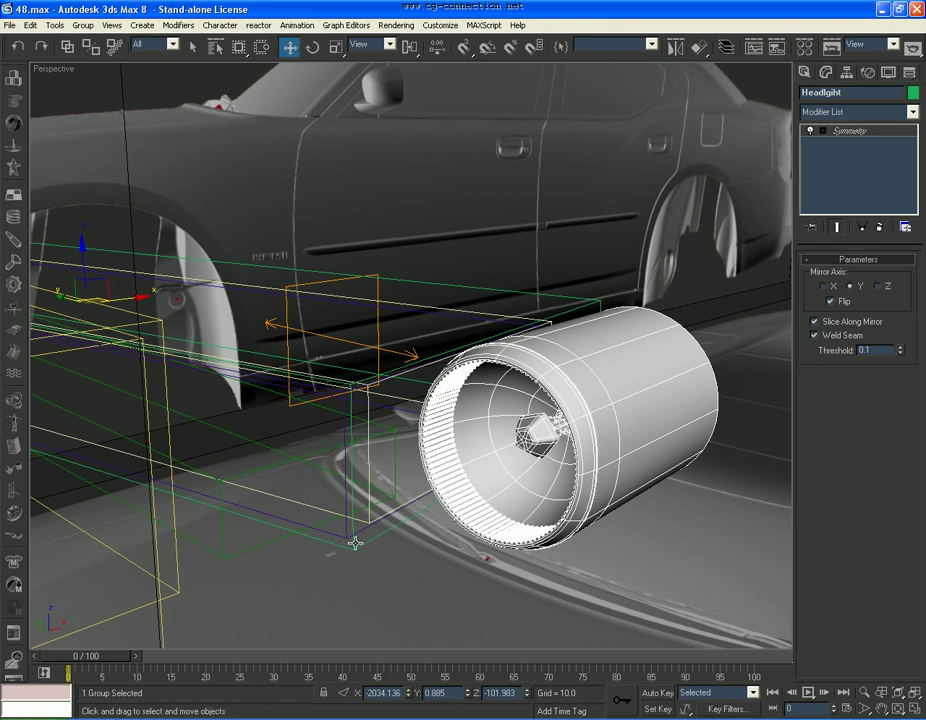
Hide everything except the outer headlight group, and bring all hidden objects back
right_click(405, 510)
left_click(455, 472)
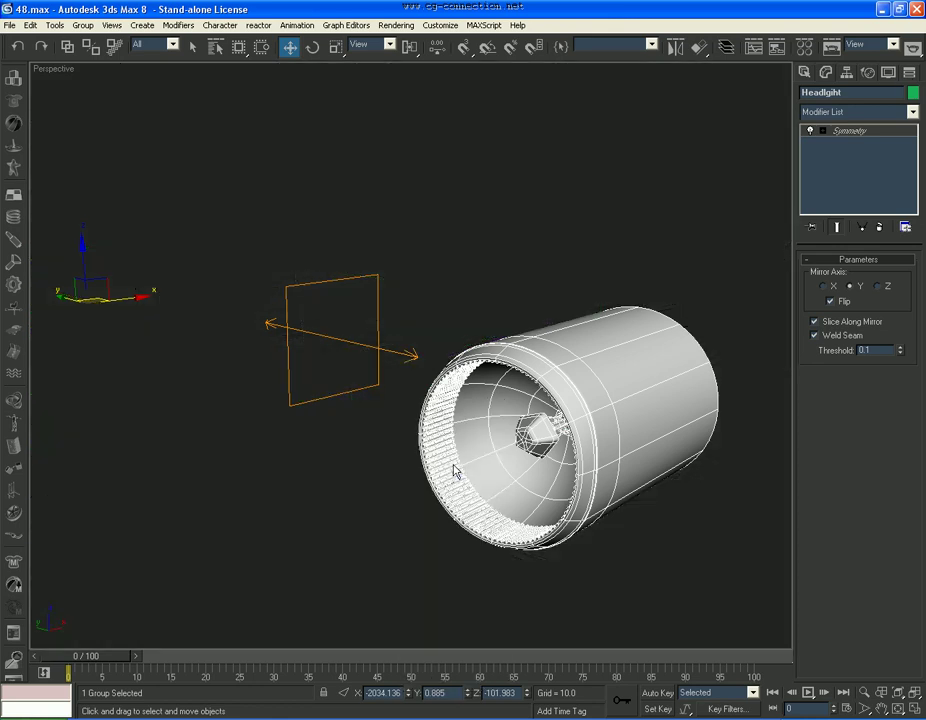
right_click(451, 473)
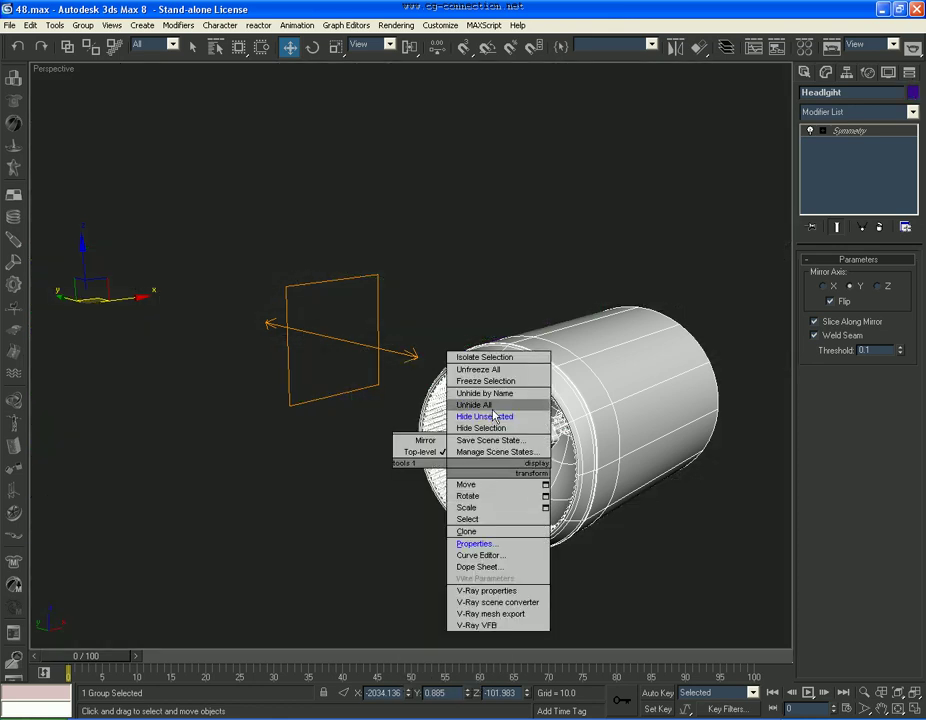
left_click(485, 405)
Turn off the box display for all selected scene objects and clear the selection
right_click(449, 505)
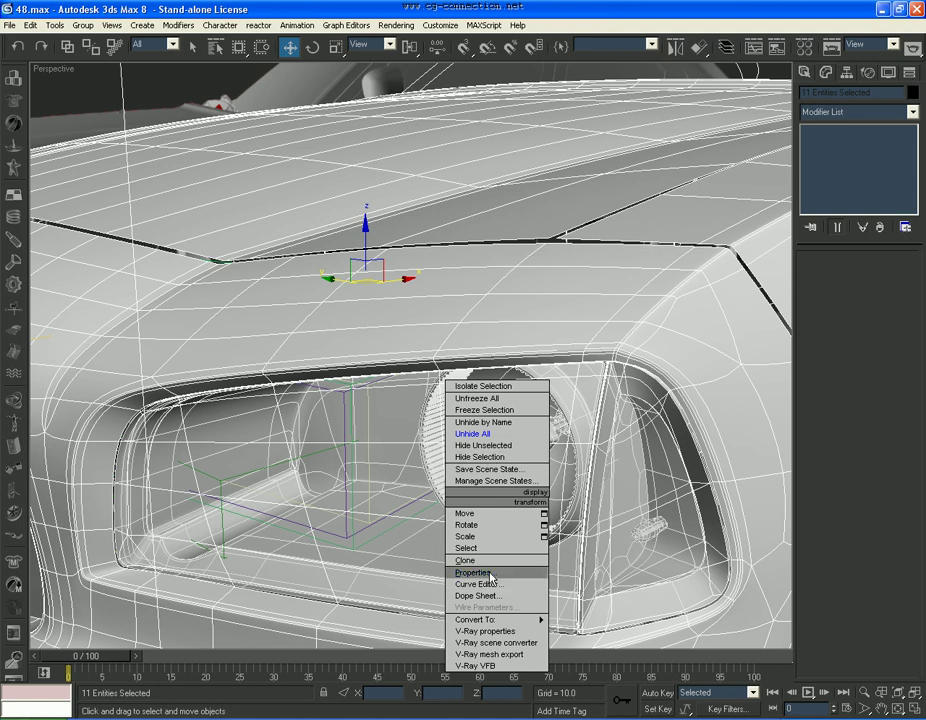
left_click(485, 573)
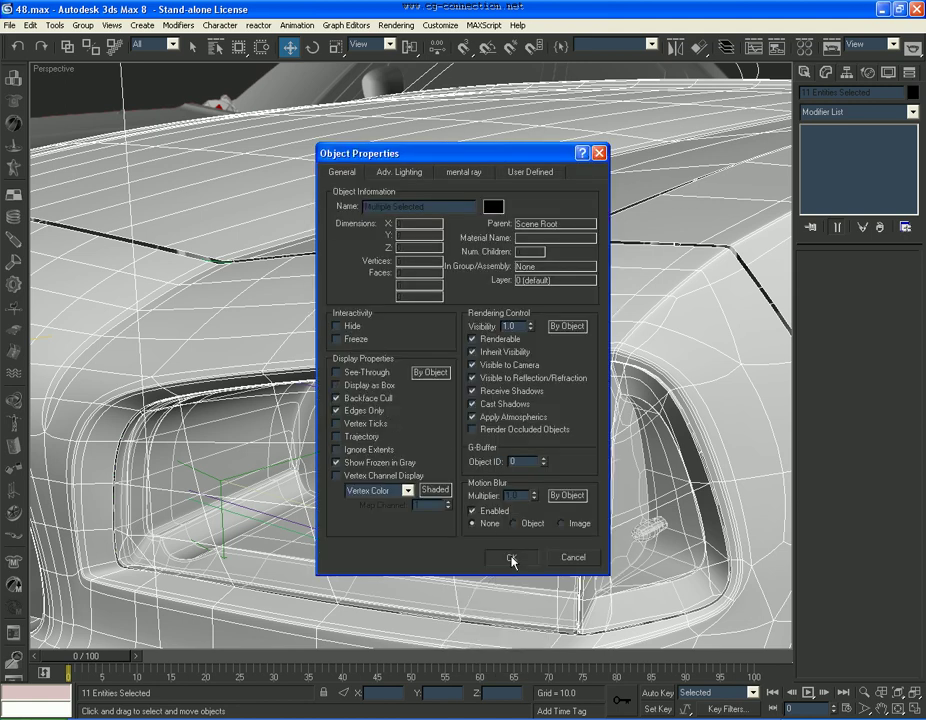
left_click(511, 558)
middle_click_drag(551, 542, 502, 548)
scroll(502, 548, "down", 10)
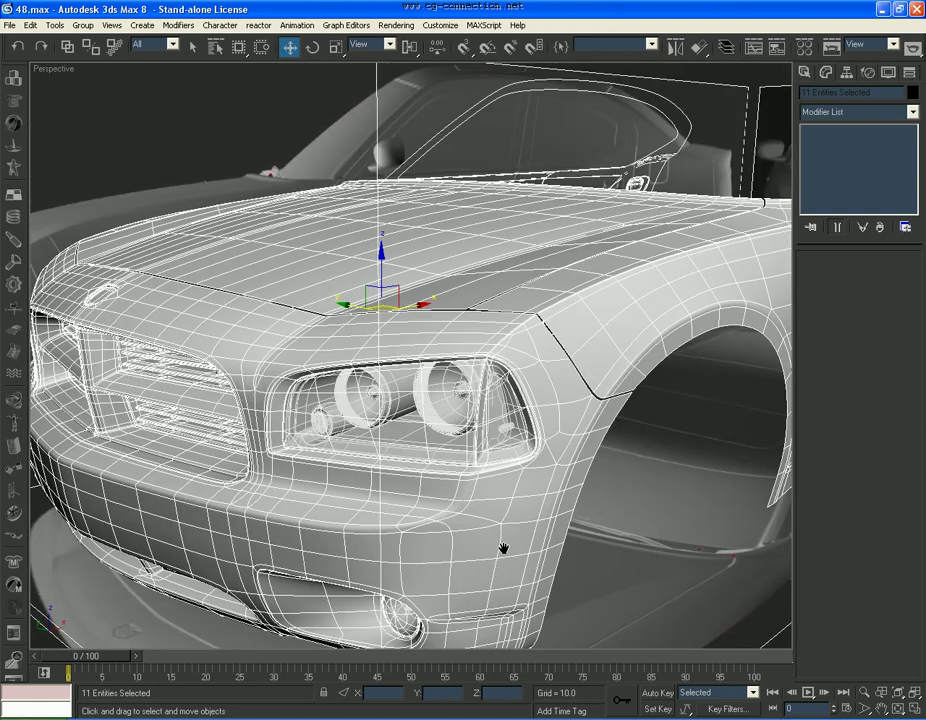
left_click(660, 612)
left_click(499, 375)
left_click(499, 375)
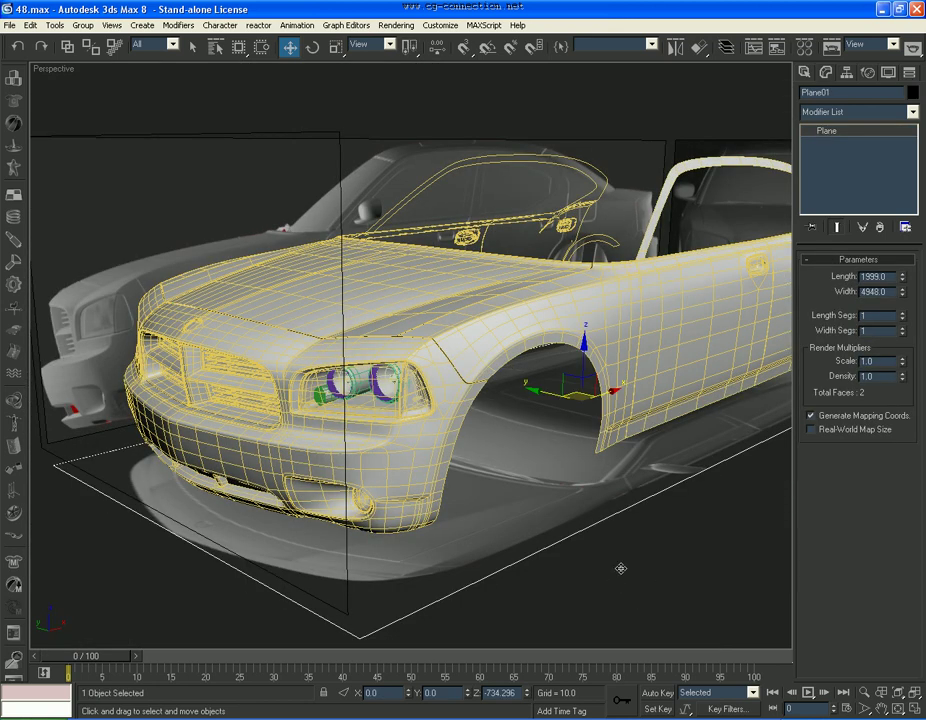
left_click(628, 583)
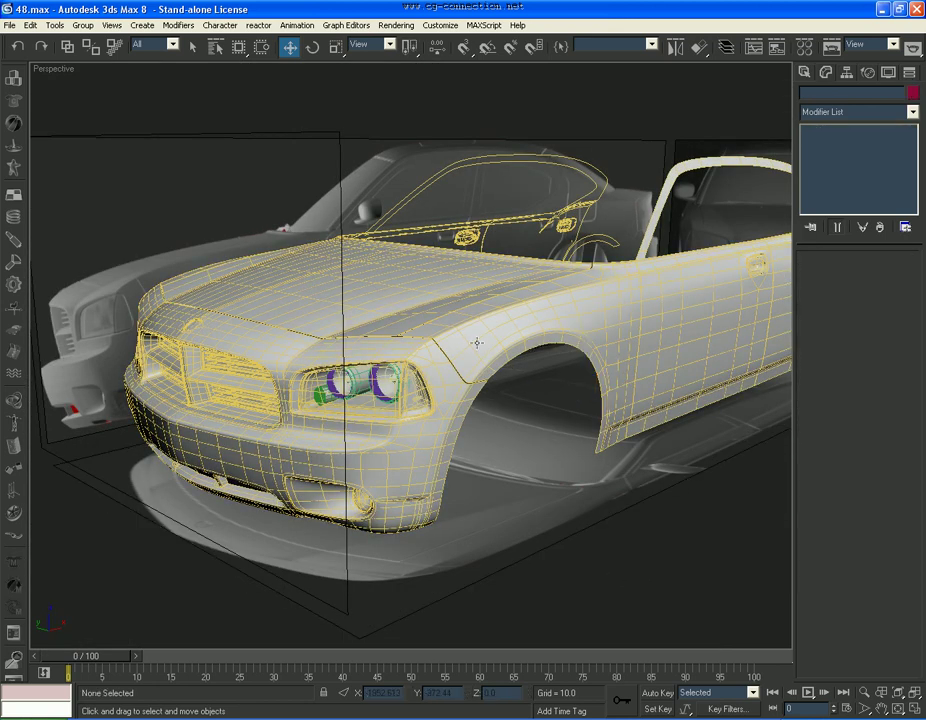
Hide the car body again so that the headlight and grille parts stay accessible
left_click(473, 337)
right_click(473, 337)
left_click(536, 302)
left_click(383, 396)
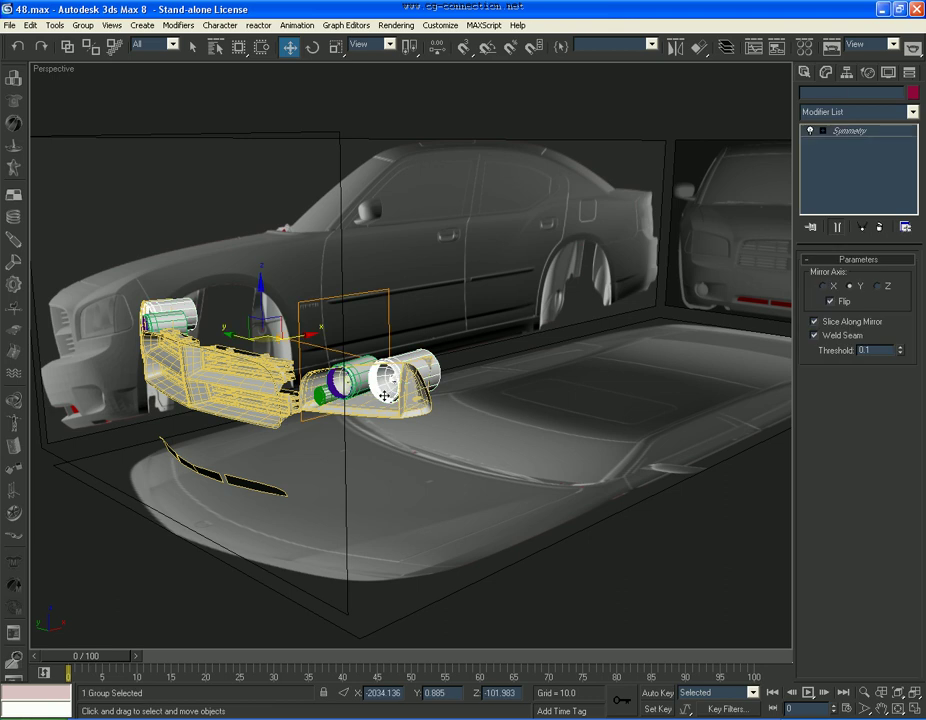
scroll(378, 413, "up", 4)
left_click(660, 598)
Compare the modelled headlight cylinders with the lamps in the Dodge Charger reference photo
middle_click_drag(472, 538, 522, 515, "alt")
scroll(484, 524, "up", 4)
key("alt+Tab")
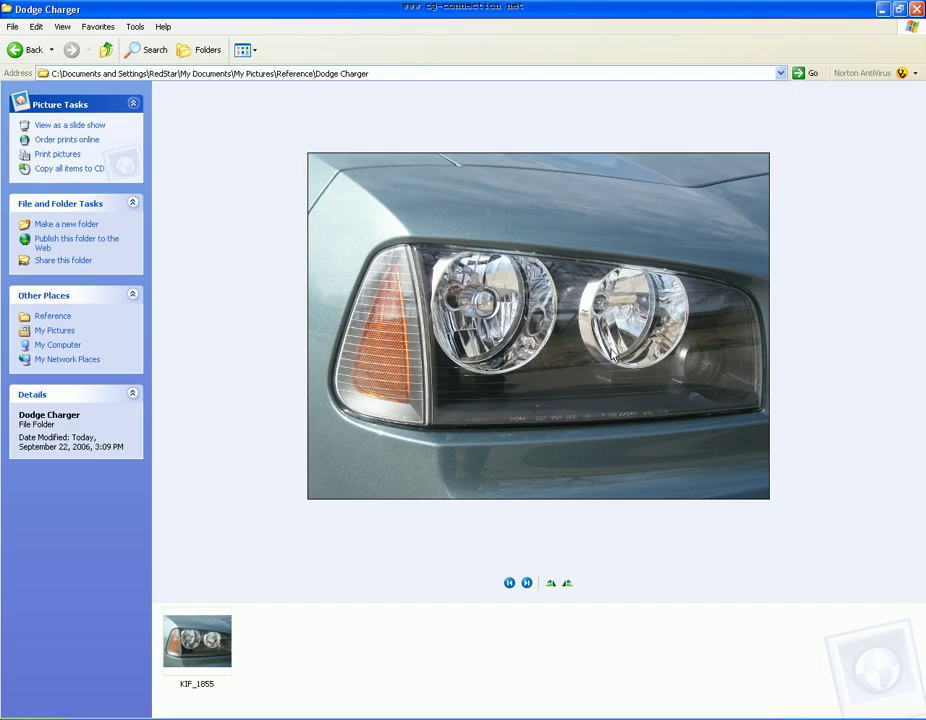
key("alt+Tab")
Open the inner headlight's group Headlgiht1 for editing its individual parts
middle_click_drag(382, 548, 448, 520)
scroll(409, 540, "up", 4)
scroll(447, 520, "down", 5)
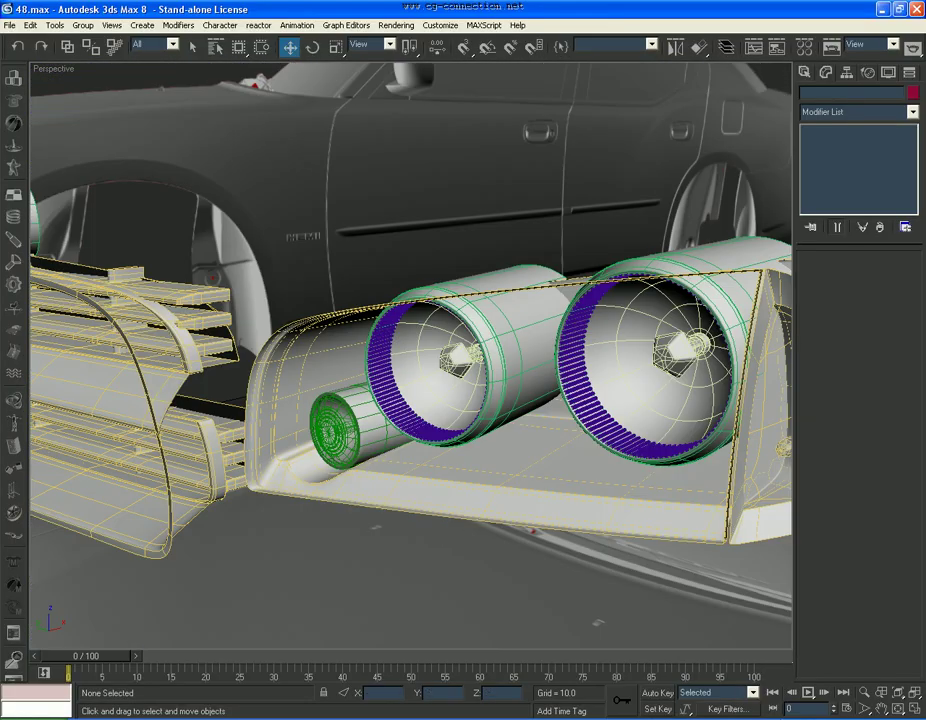
left_click(865, 695)
left_click_drag(546, 504, 541, 468)
right_click(541, 468)
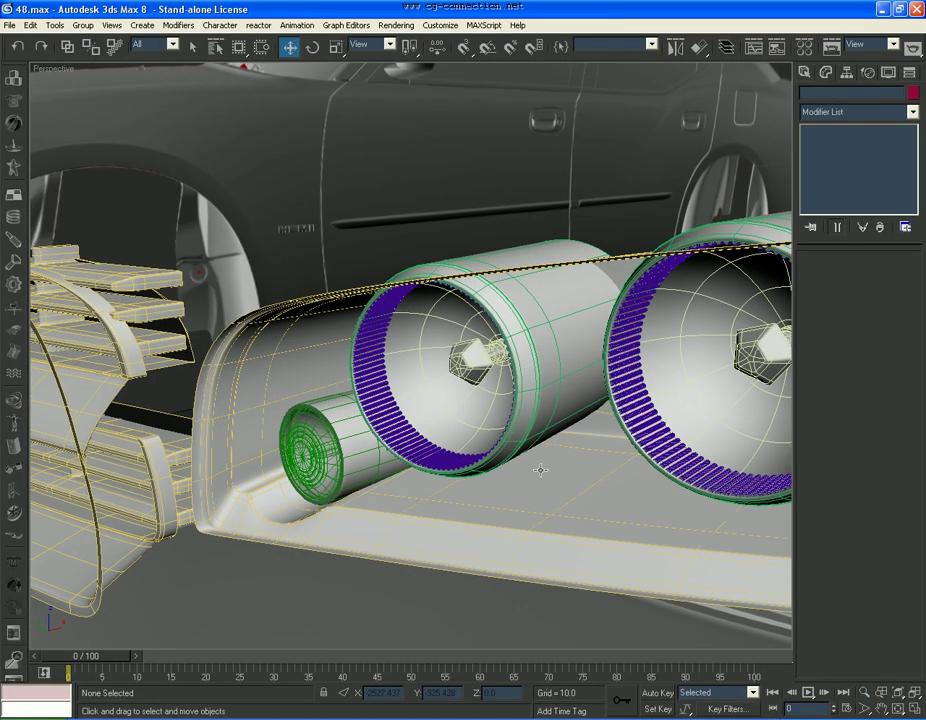
left_click(477, 367)
left_click(83, 26)
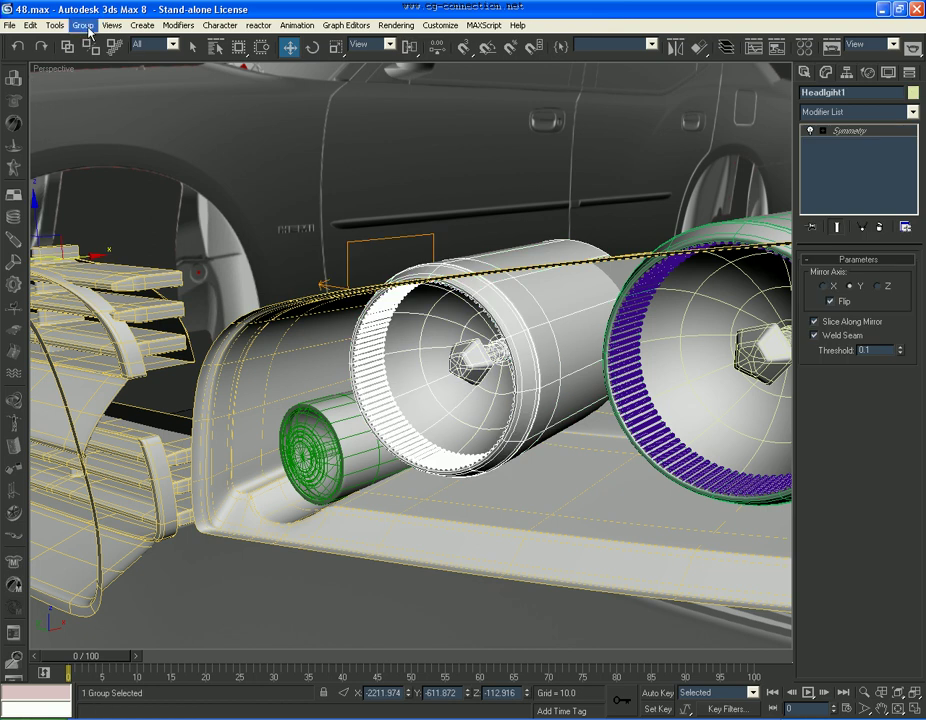
left_click(93, 56)
Delete the faceted cap element in front of the inner headlight's bulb from Sphere01, and leave element editing
left_click(488, 378)
left_click(326, 450)
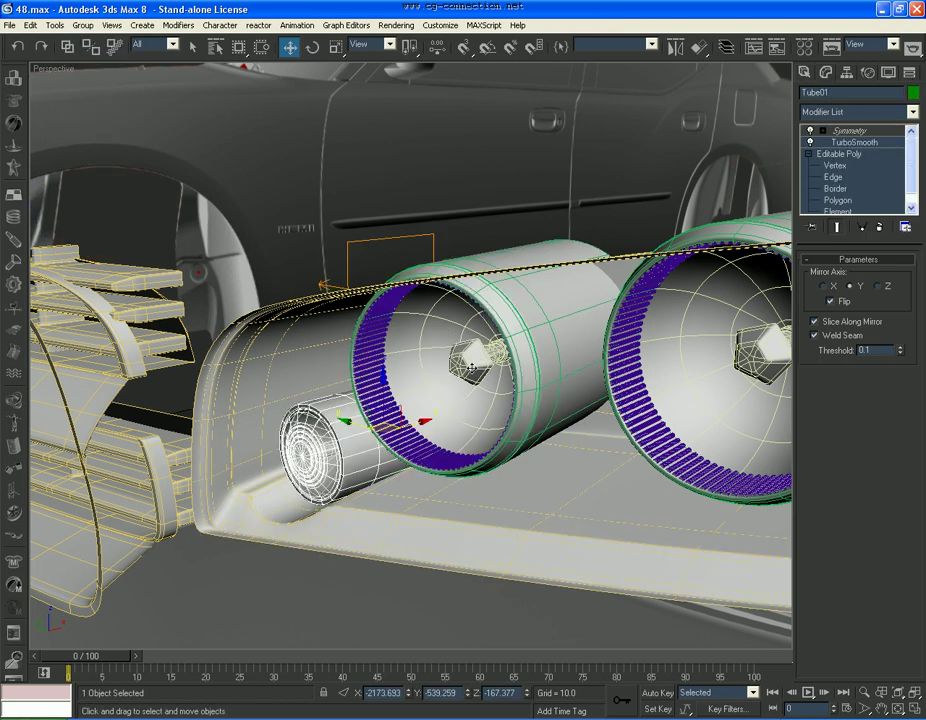
left_click(471, 367)
left_click(856, 205)
left_click(846, 212)
left_click(474, 367)
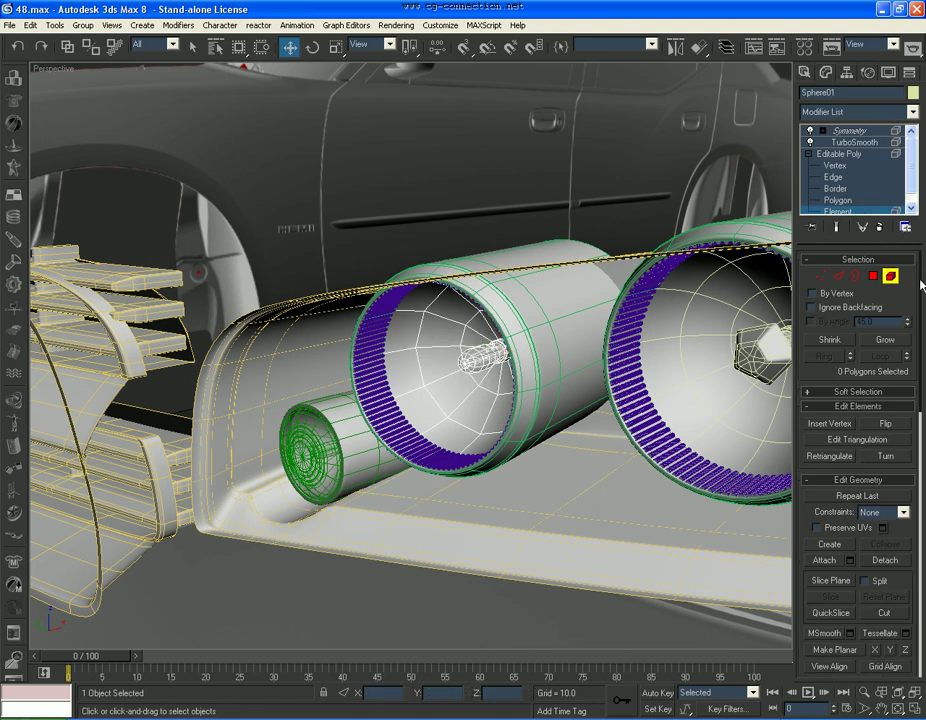
left_click(855, 130)
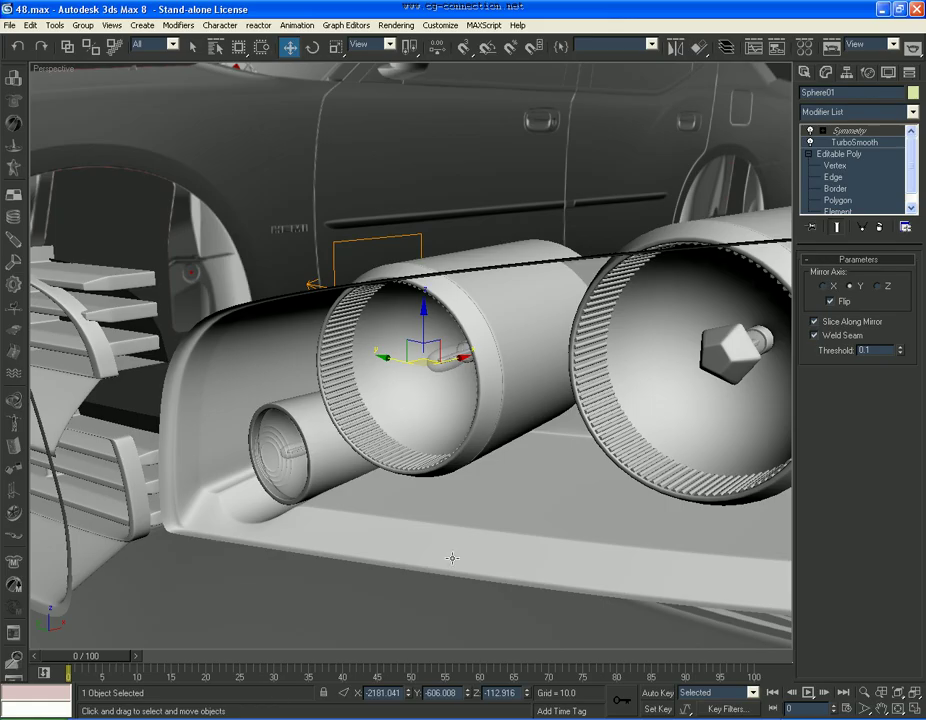
middle_click_drag(451, 554, 423, 568)
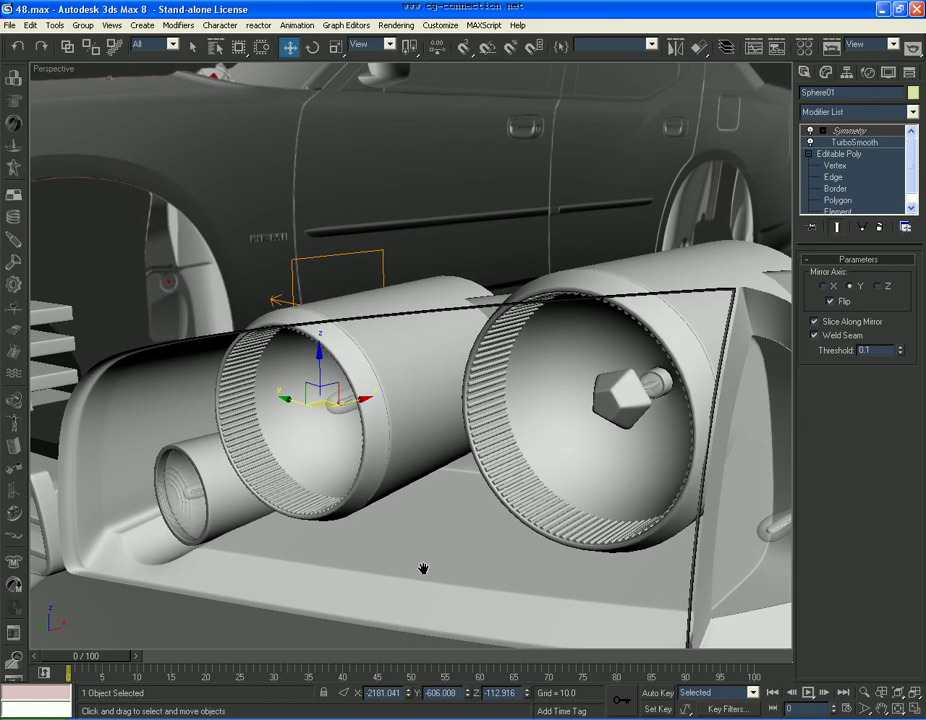
left_click(864, 210)
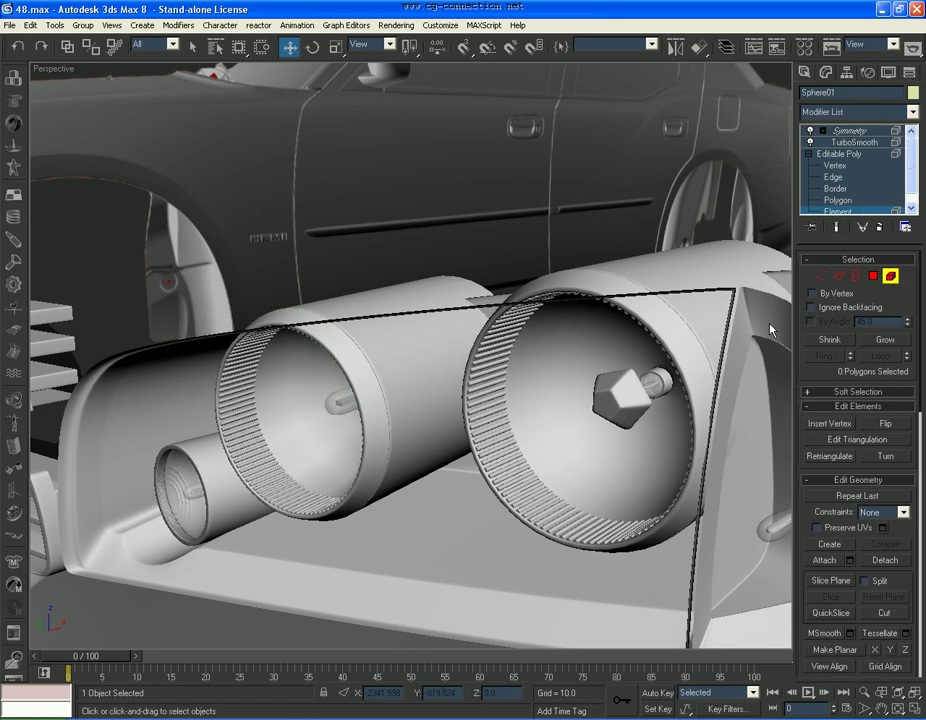
left_click(888, 280)
Show the mesh edges and open the outer headlight's group Headlgiht for editing
key("F4")
left_click(593, 403)
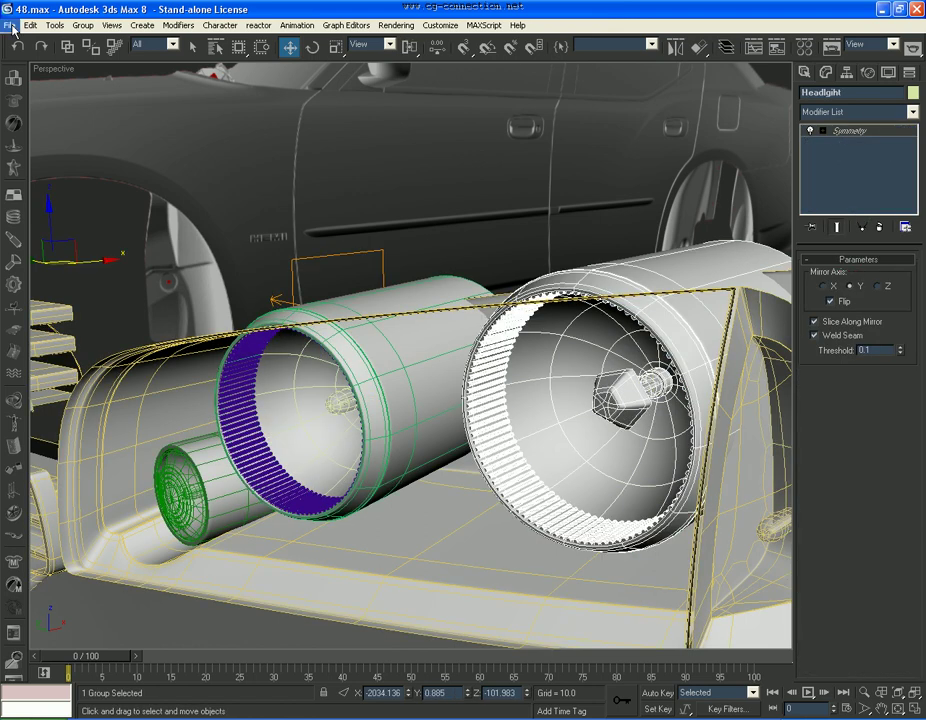
left_click(84, 26)
left_click(97, 54)
Delete the faceted cap element in front of the outer headlight's bulb from Sphere02, and leave element editing
left_click(625, 412)
left_click(625, 412)
left_click(625, 412)
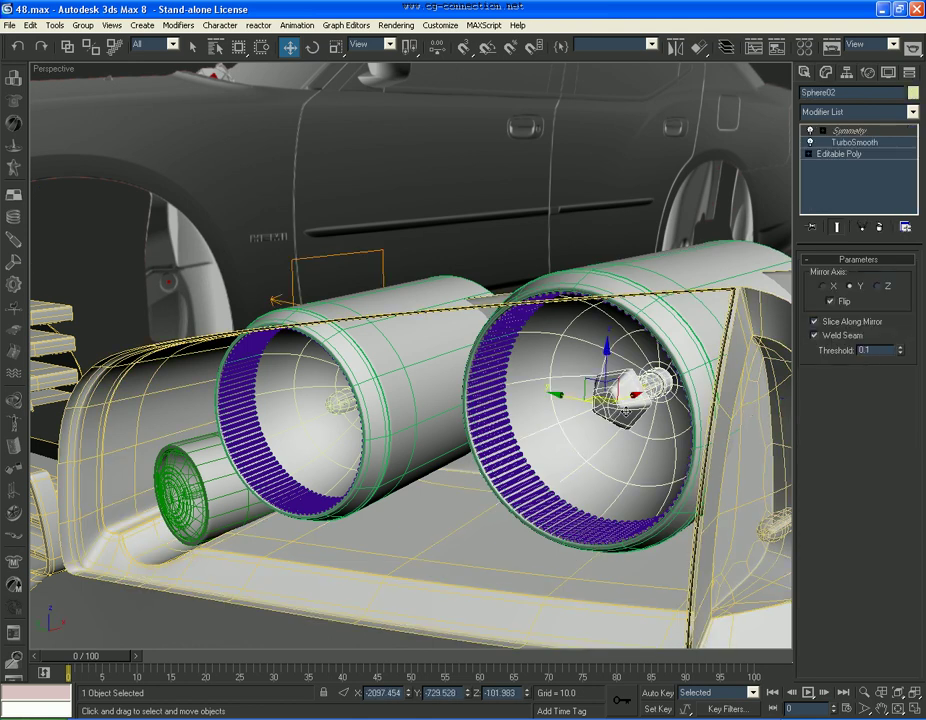
left_click(809, 154)
left_click(835, 210)
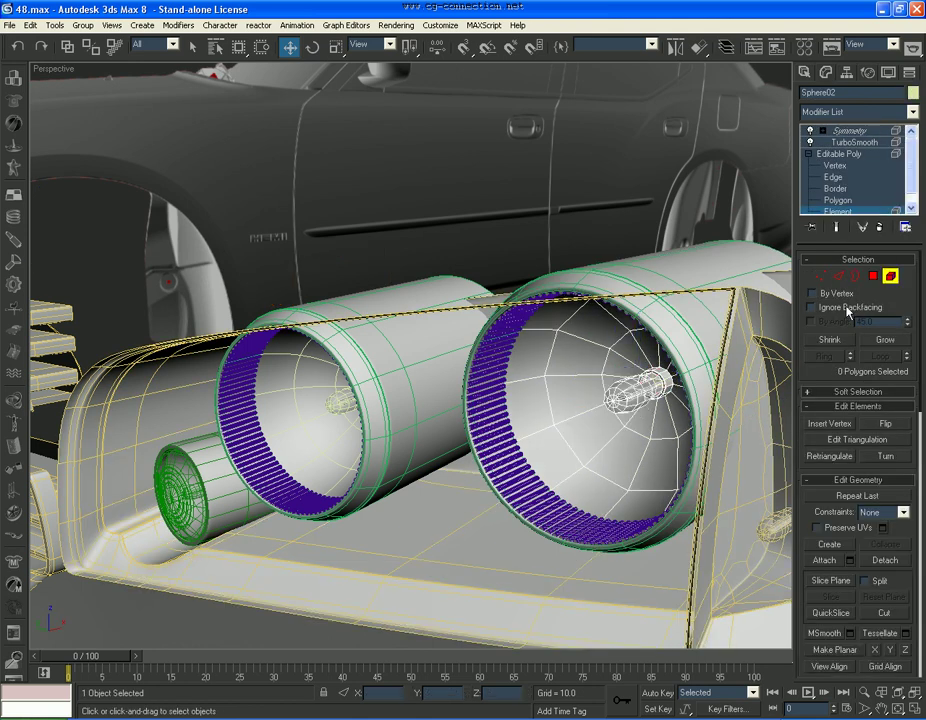
left_click(890, 280)
left_click(868, 131)
middle_click_drag(628, 394, 557, 400)
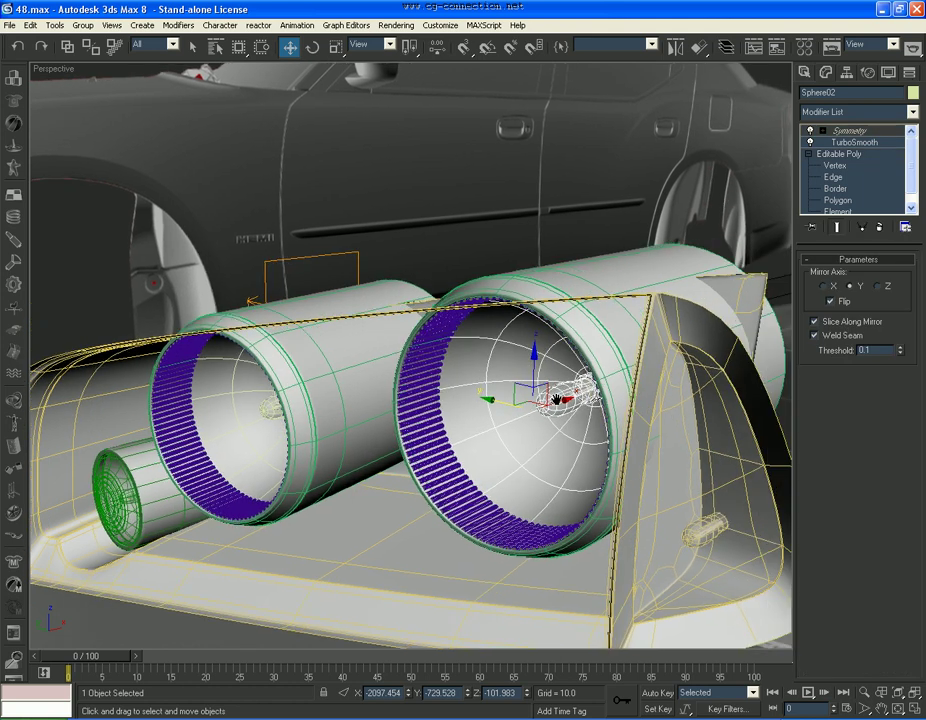
Hide the mesh edges, return to the four-viewport layout, clear the selection and frame the outer headlight in the Left view
key("F4")
left_click(917, 709)
scroll(767, 600, "down", 8)
left_click(734, 591)
scroll(666, 551, "up", 4)
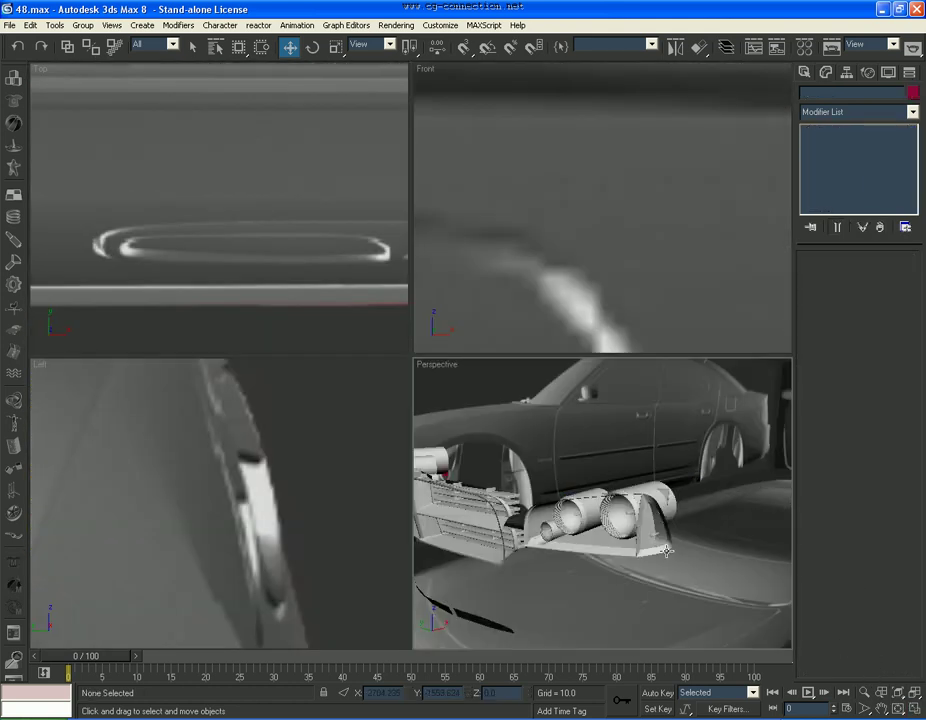
scroll(248, 525, "down", 10)
middle_click_drag(177, 553, 218, 487)
scroll(218, 487, "up", 5)
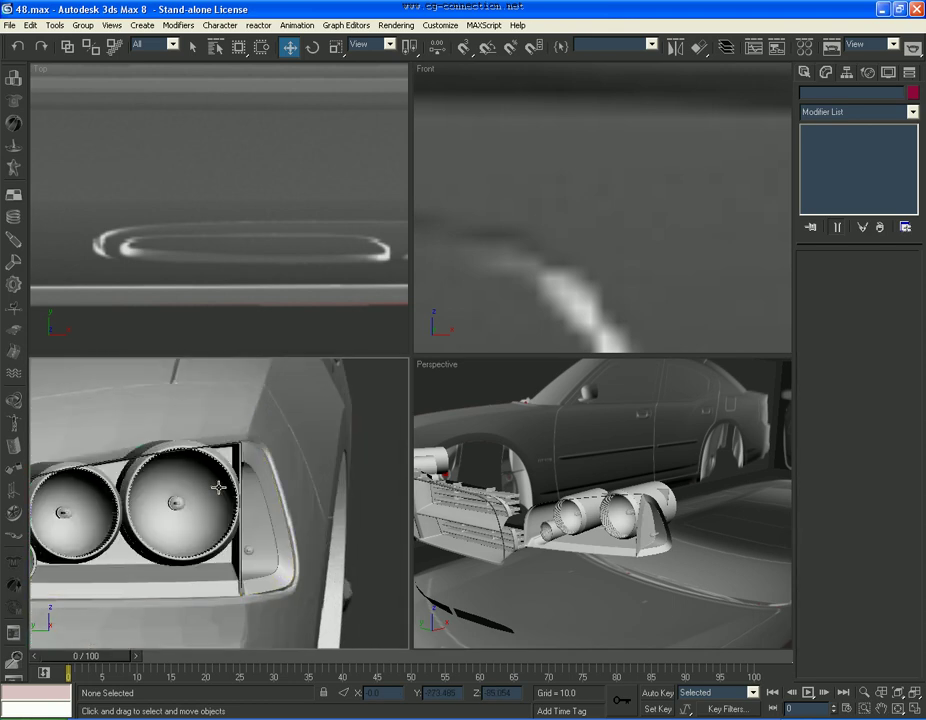
scroll(218, 487, "up", 3)
Create a tube around the outer headlight's bulb in the Left view, about 14.6 outer radius, 12.2 inner radius and 30.7 high
left_click(809, 71)
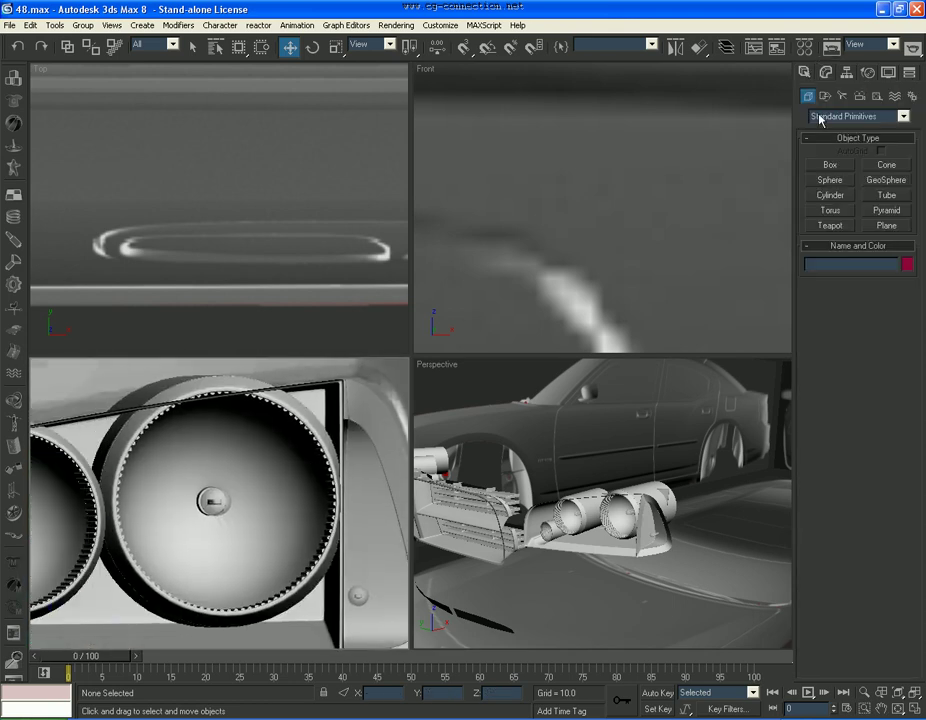
left_click(896, 198)
scroll(212, 507, "up", 3)
key("F4")
left_click_drag(221, 502, 232, 465)
key("F4")
key("F4")
key("F3")
left_click(230, 472)
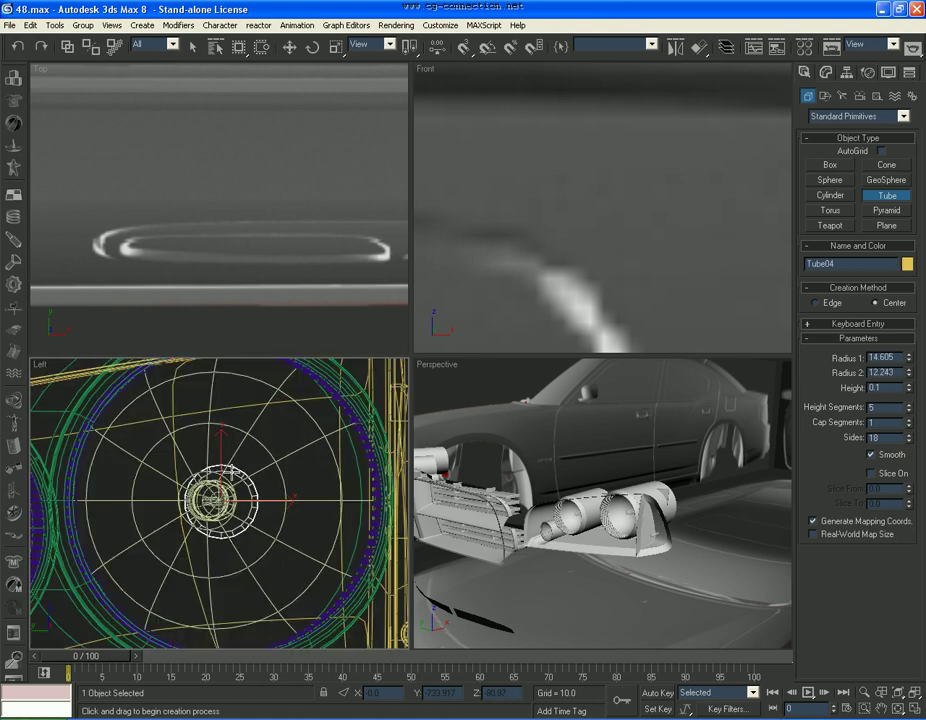
key("F3")
left_click(229, 395)
key("w")
Check the headlight reference photo and move the tube along X into the outer headlight's reflector, to about X -2077.6
left_click(157, 718)
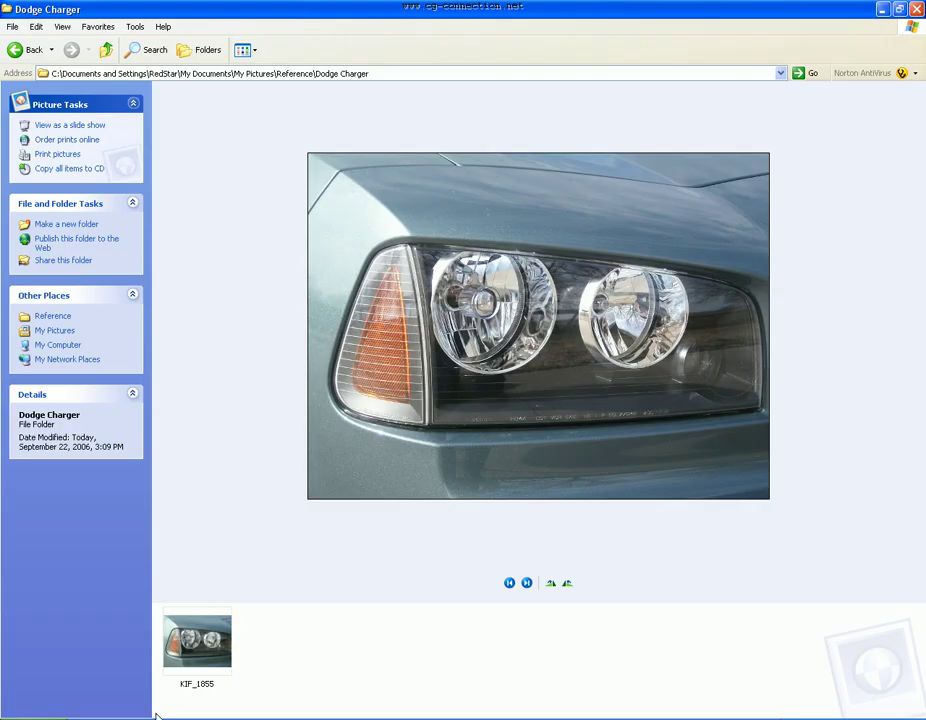
key("alt+Tab")
right_click(542, 223)
scroll(542, 223, "down", 12)
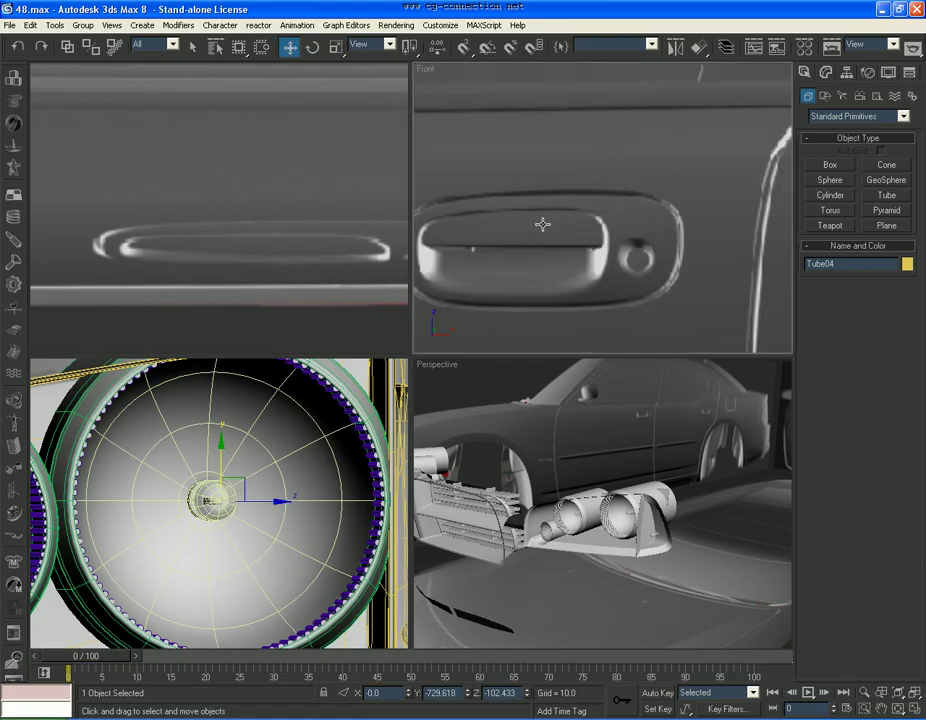
left_click_drag(644, 227, 496, 237)
middle_click_drag(496, 237, 634, 232)
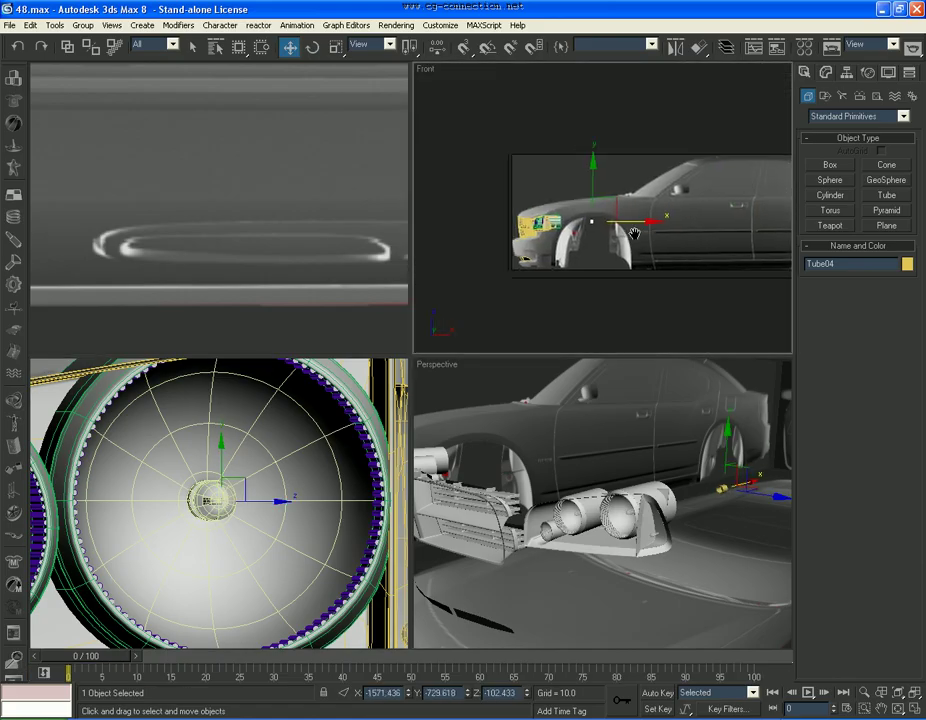
scroll(628, 240, "up", 5)
left_click_drag(622, 248, 488, 253)
middle_click_drag(488, 253, 621, 244)
scroll(619, 250, "up", 3)
scroll(614, 386, "up", 5)
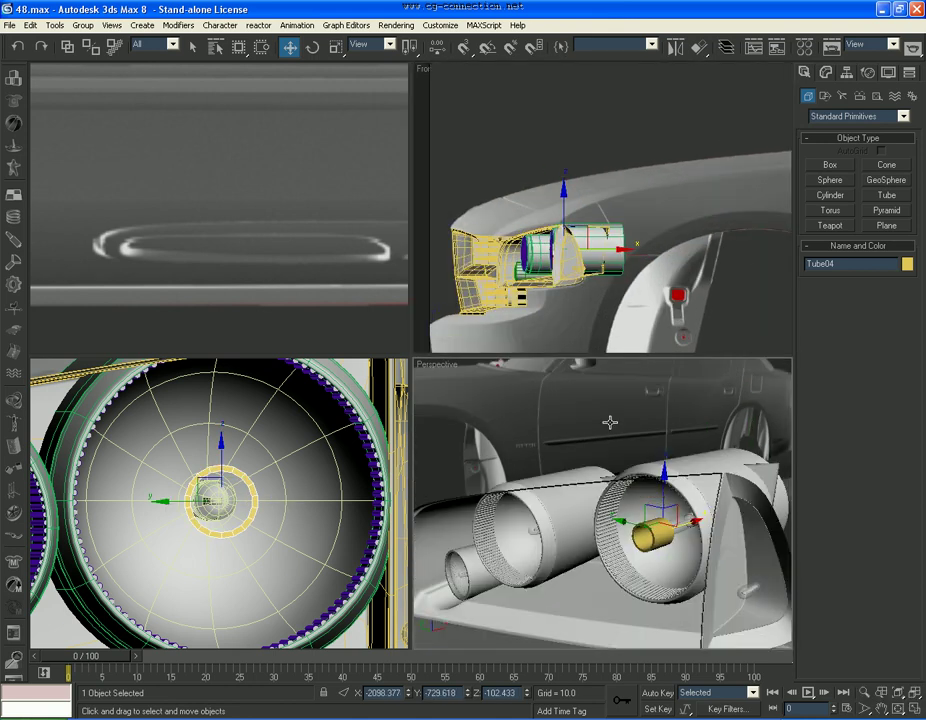
scroll(603, 271, "up", 5)
left_click_drag(571, 300, 593, 301)
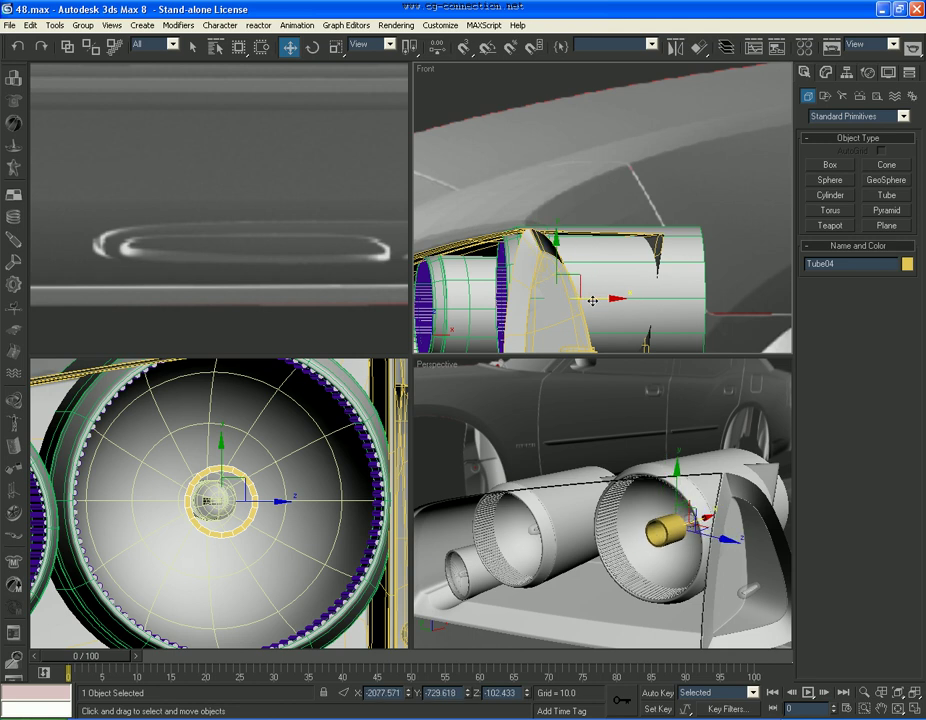
Set the tube to 1 height segment and 10 sides
left_click(823, 76)
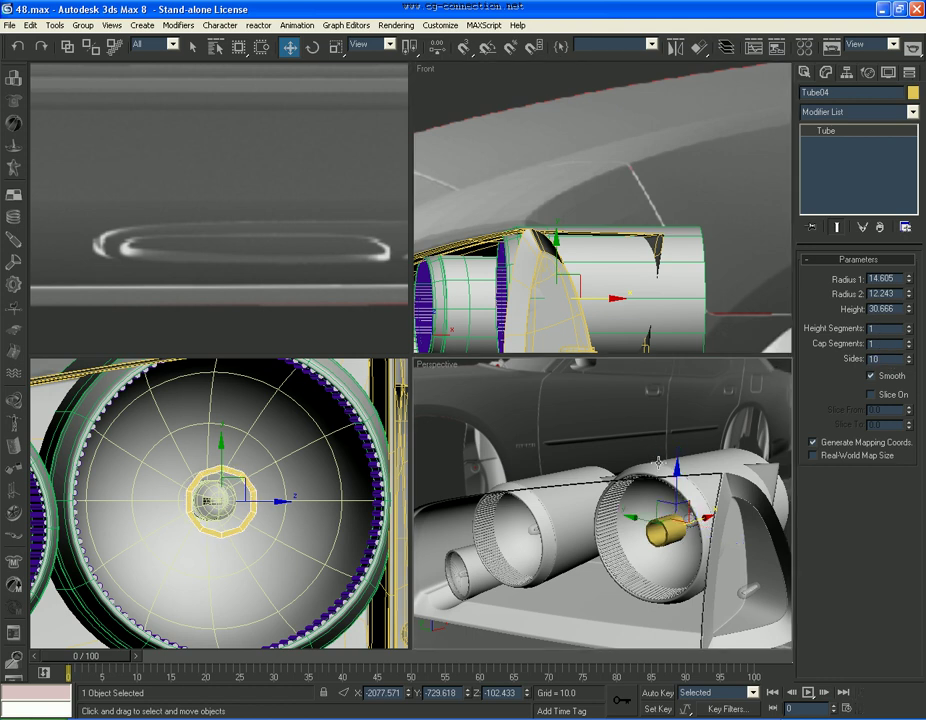
right_click(670, 477)
mouse_move(748, 604)
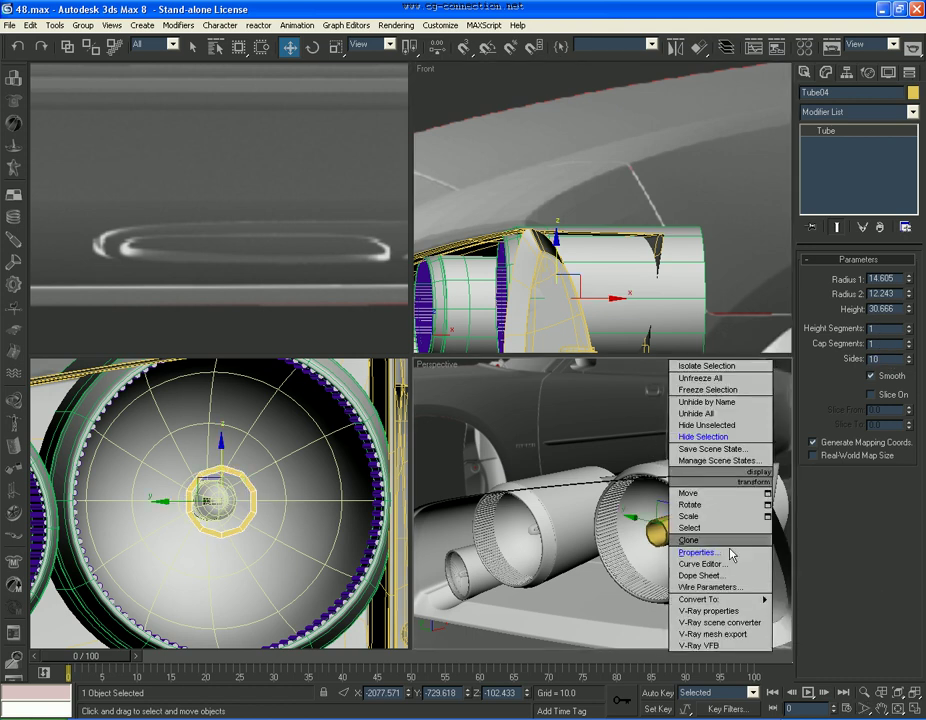
left_click(678, 495)
Set the sphere creation method to Edge and isolate the tube from the rest of the model
left_click(805, 73)
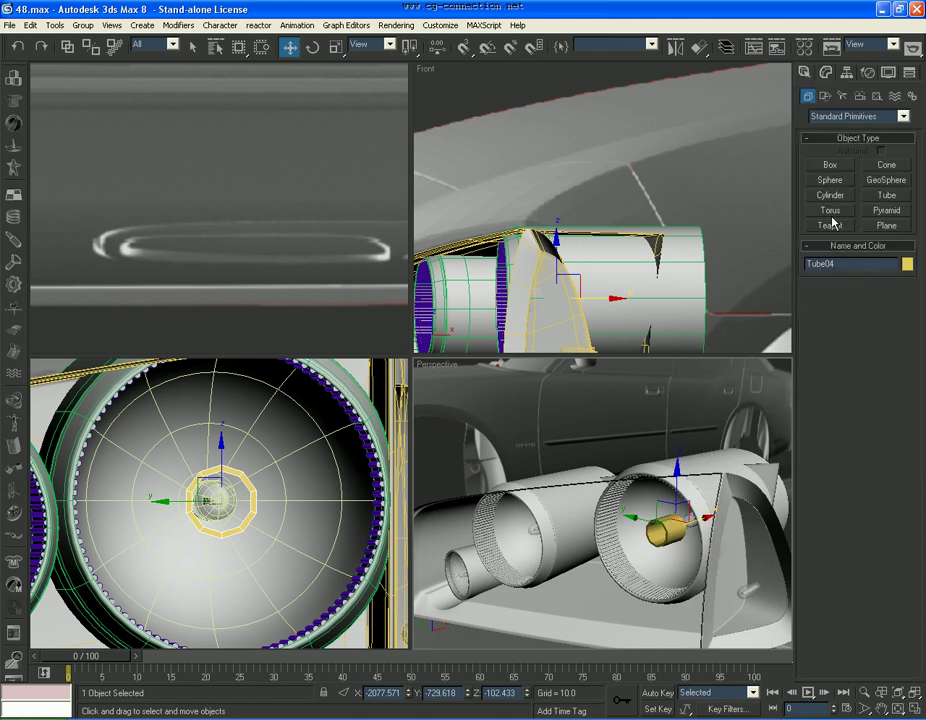
left_click(830, 179)
left_click(834, 304)
key("s")
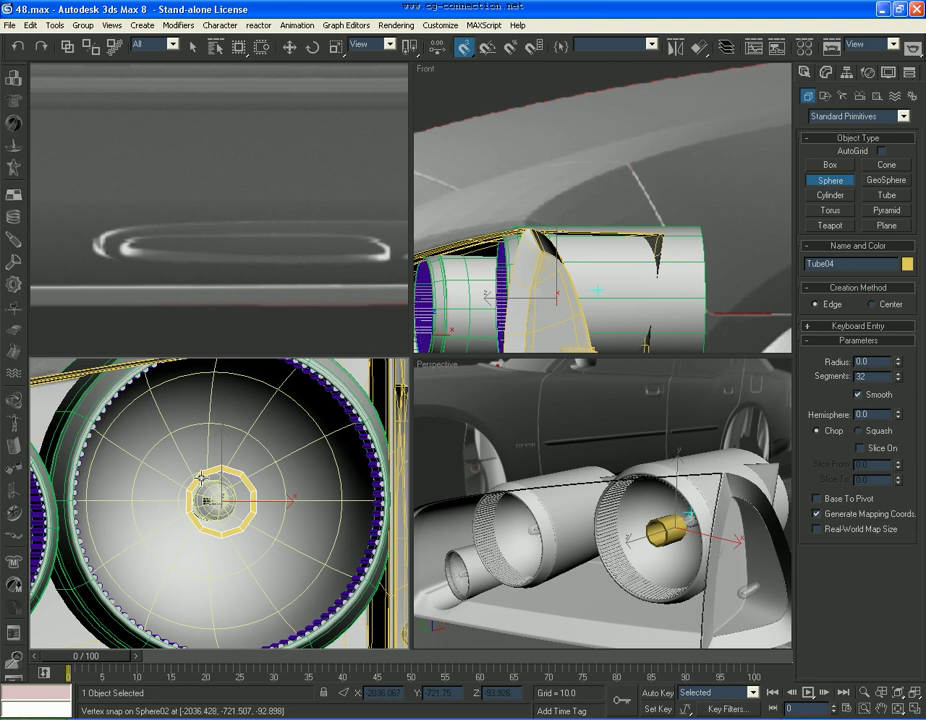
right_click(244, 500)
right_click(244, 500)
left_click(285, 449)
key("s")
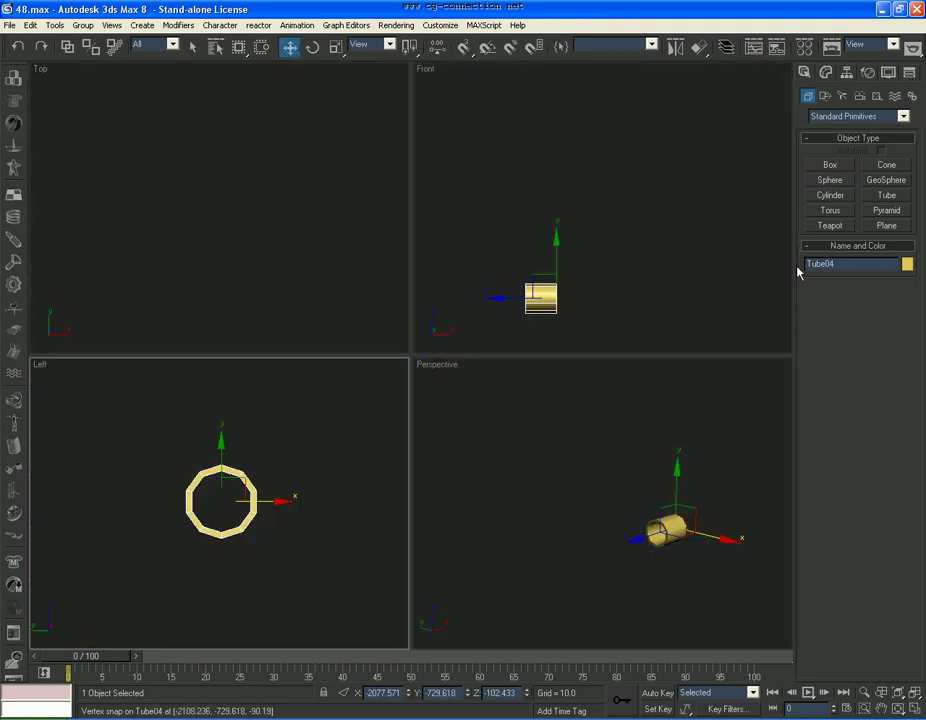
Create a sphere of radius 12.243 snapped across the tube's inner rim and give it 10 segments
left_click(832, 180)
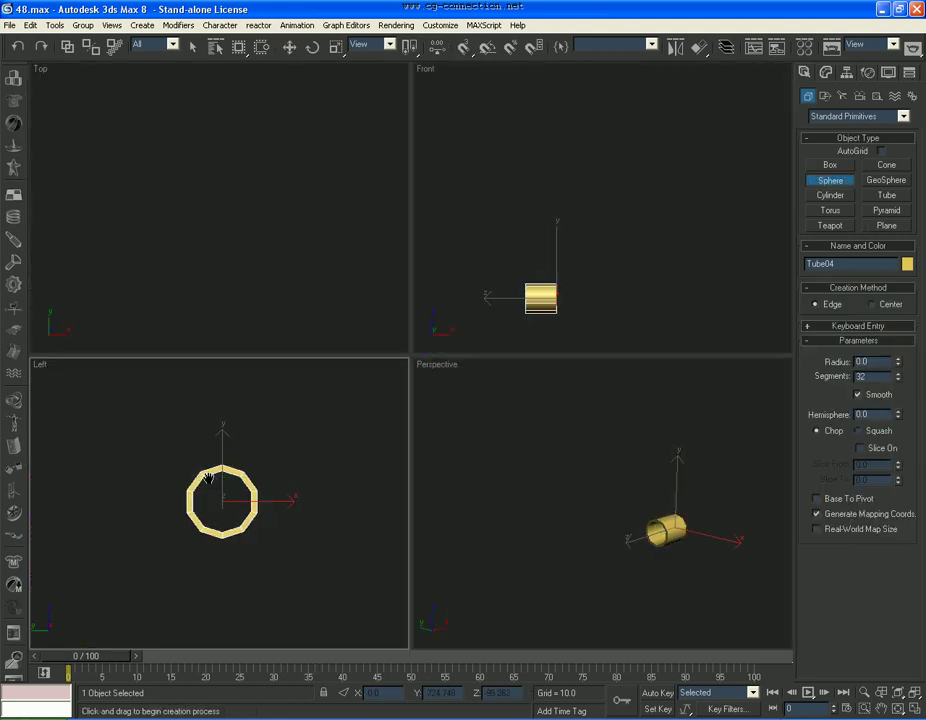
scroll(206, 483, "up", 2)
key("s")
left_click_drag(188, 470, 238, 538)
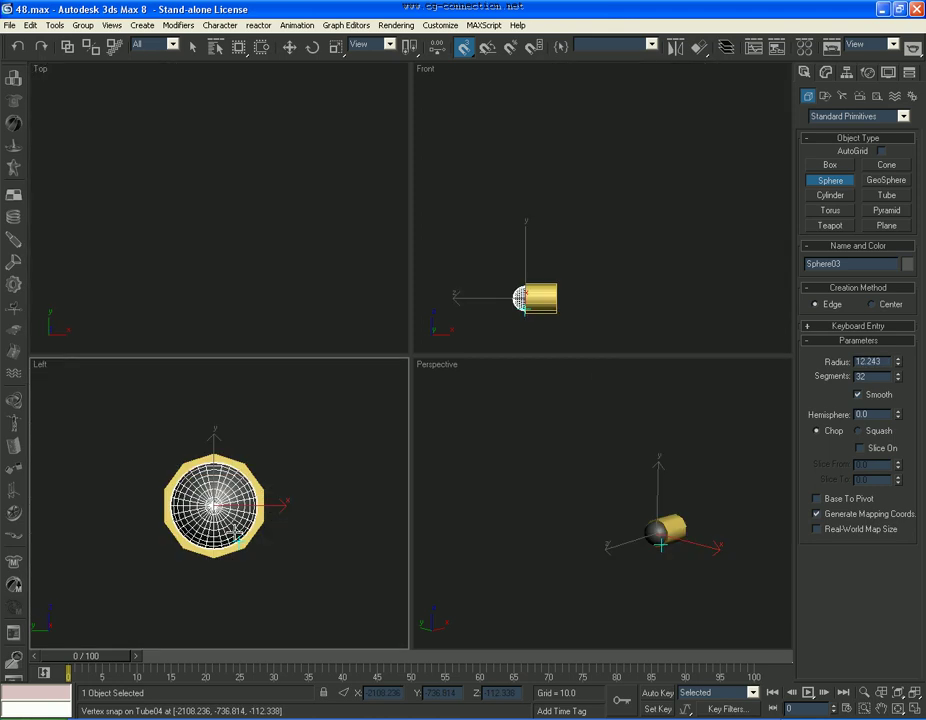
key("s")
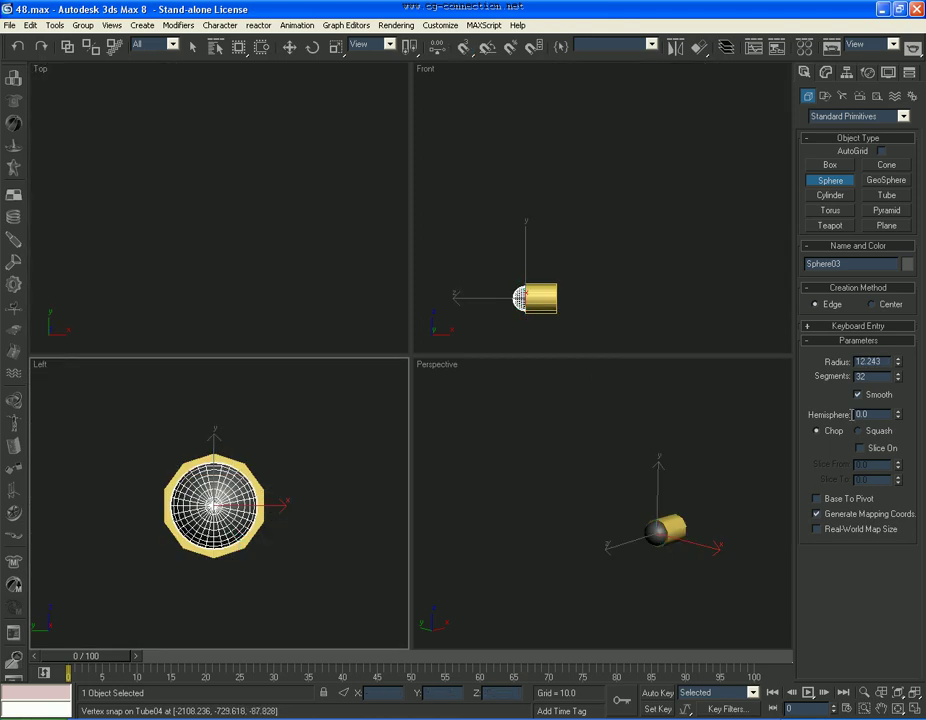
type("10")
key("Return")
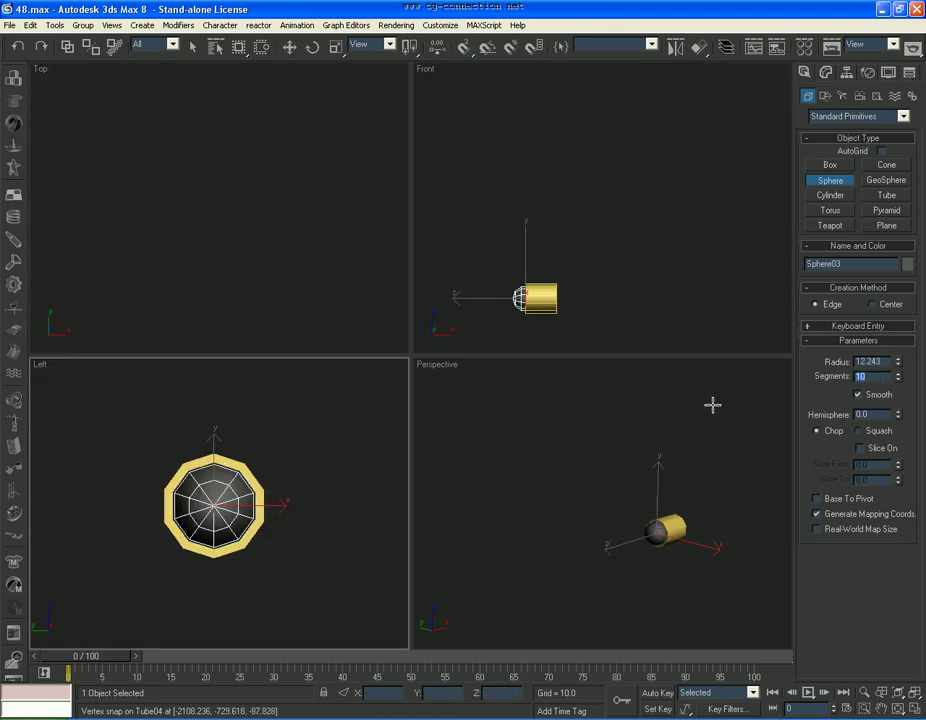
Convert the sphere to an Editable Poly and attach the tube to it
middle_click_drag(648, 495, 626, 486)
key("w")
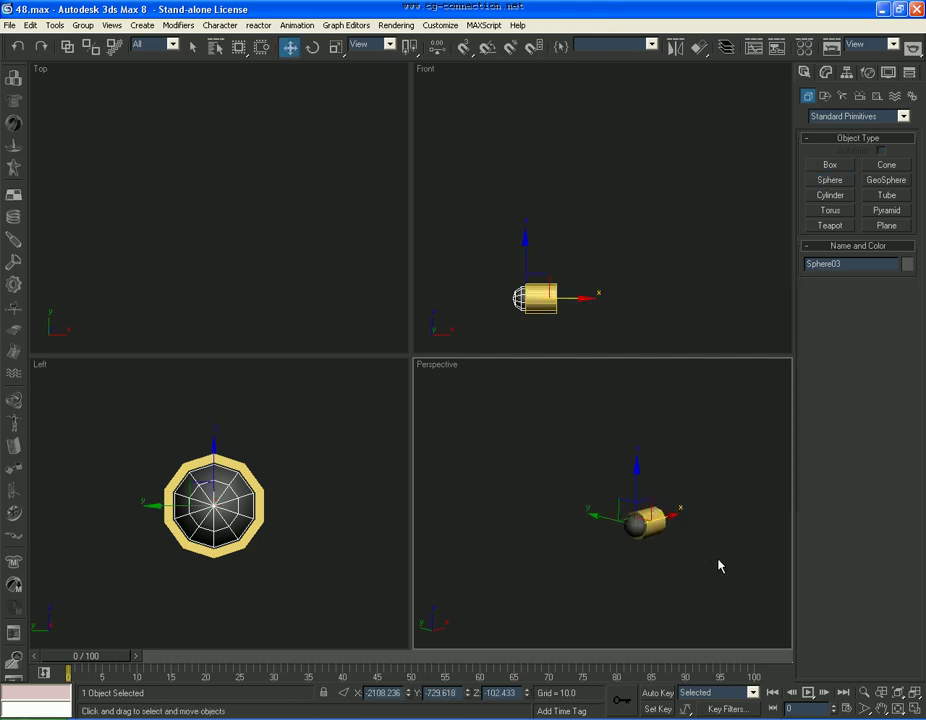
left_click(864, 697)
left_click_drag(708, 576, 695, 534)
middle_click_drag(695, 534, 682, 523)
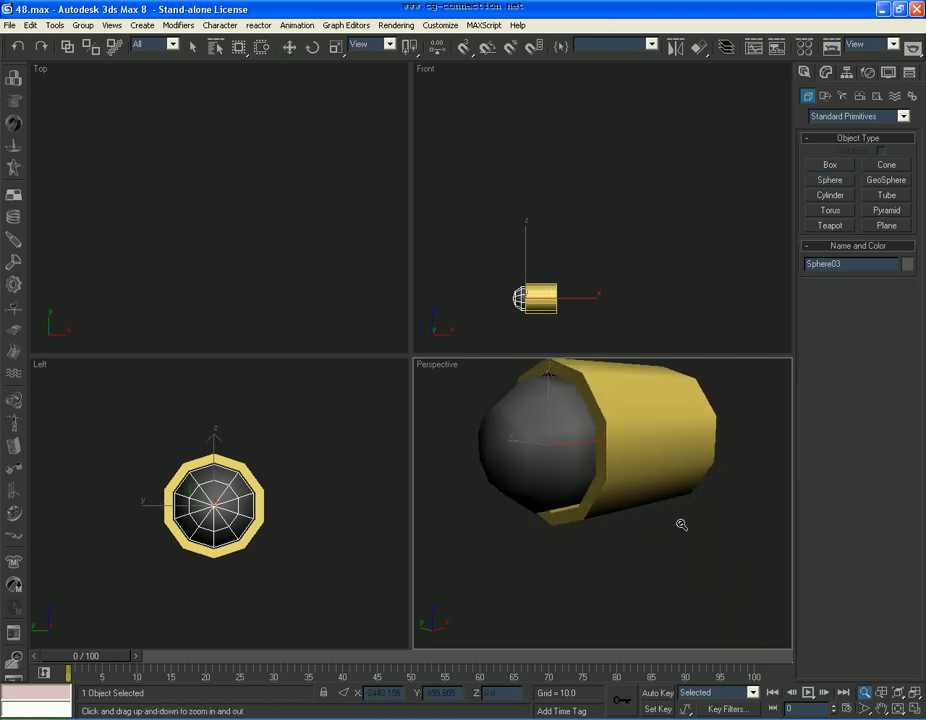
right_click(684, 522)
right_click(694, 512)
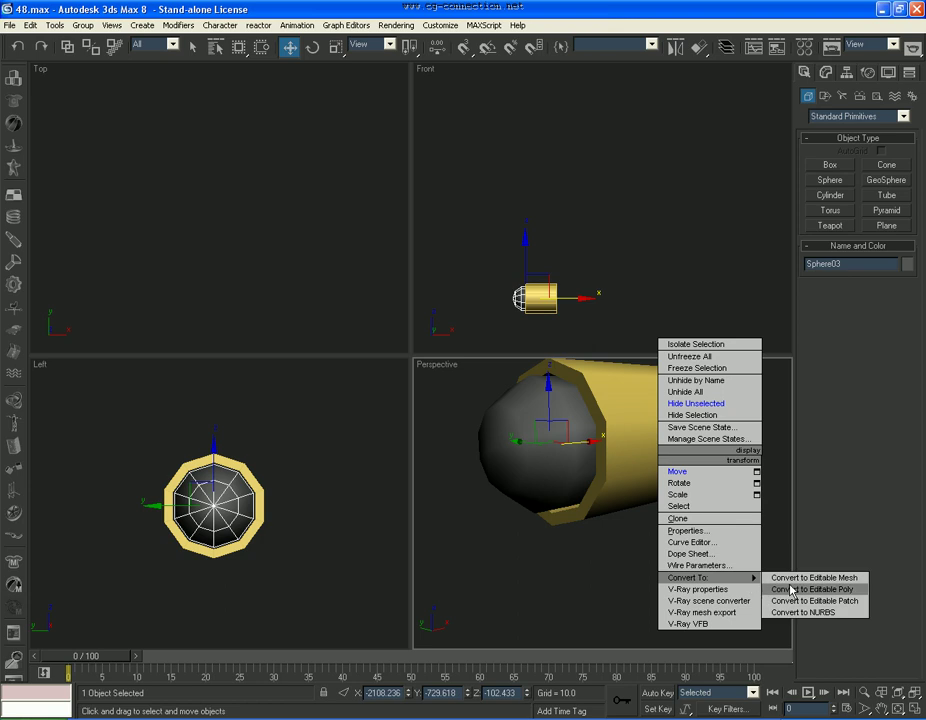
left_click(772, 589)
left_click(830, 487)
key("F4")
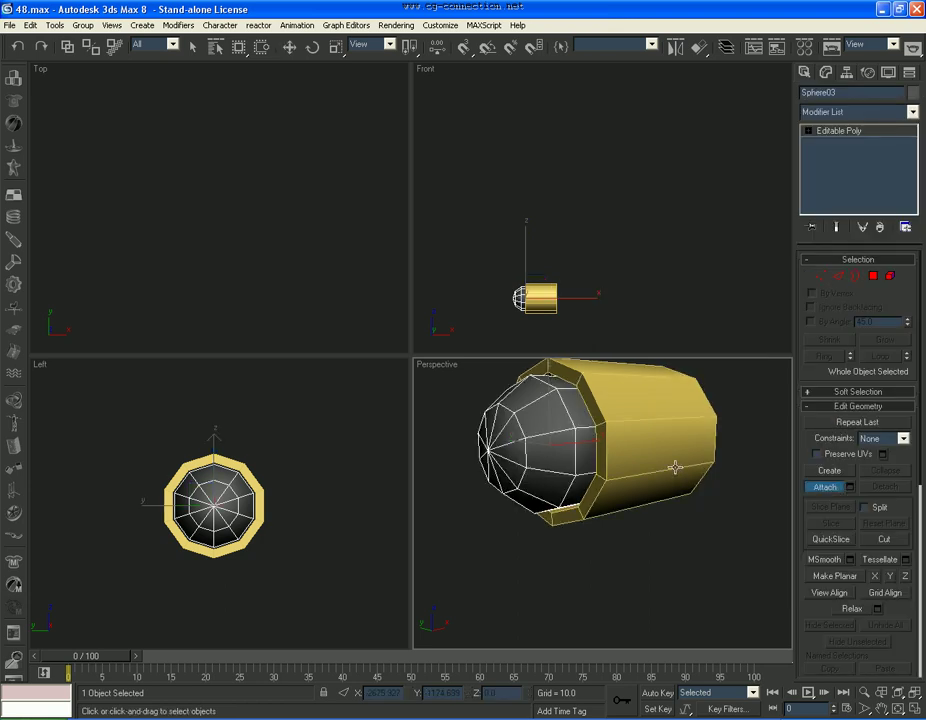
left_click(676, 467)
Delete the ring of polygons closing the tube wall at its rear end
left_click(873, 277)
middle_click_drag(600, 257, 675, 174)
scroll(675, 174, "up", 5)
left_click_drag(618, 320, 616, 321)
left_click_drag(497, 133, 562, 320, "alt")
key("Delete")
Move the sphere element forward out of the tube and delete its two rear rings of polygons, leaving a dome
left_click(890, 281)
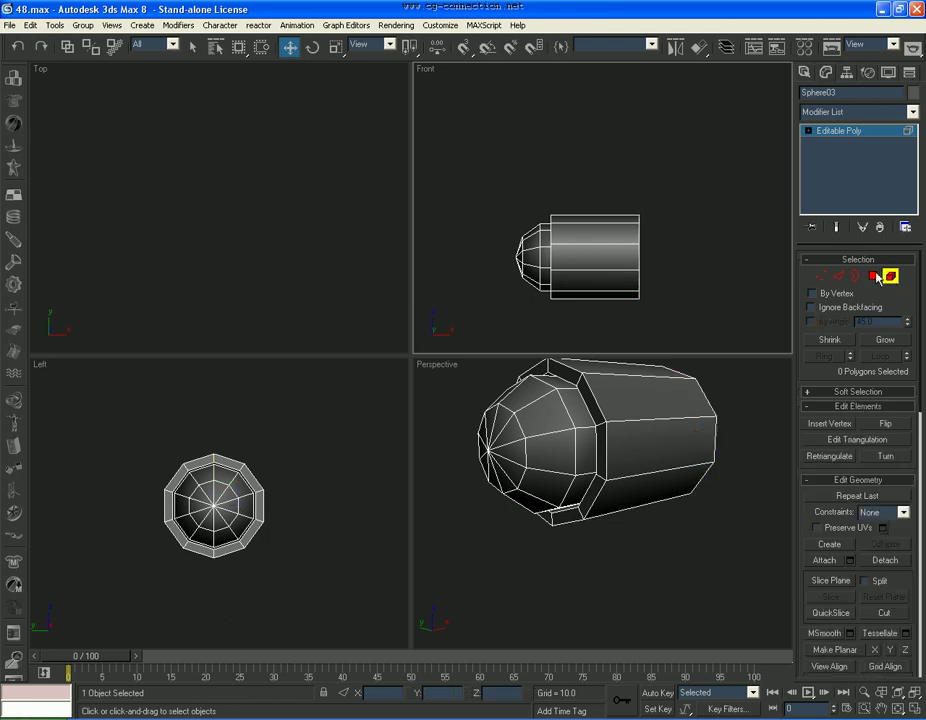
left_click(526, 279)
left_click_drag(607, 257, 561, 257)
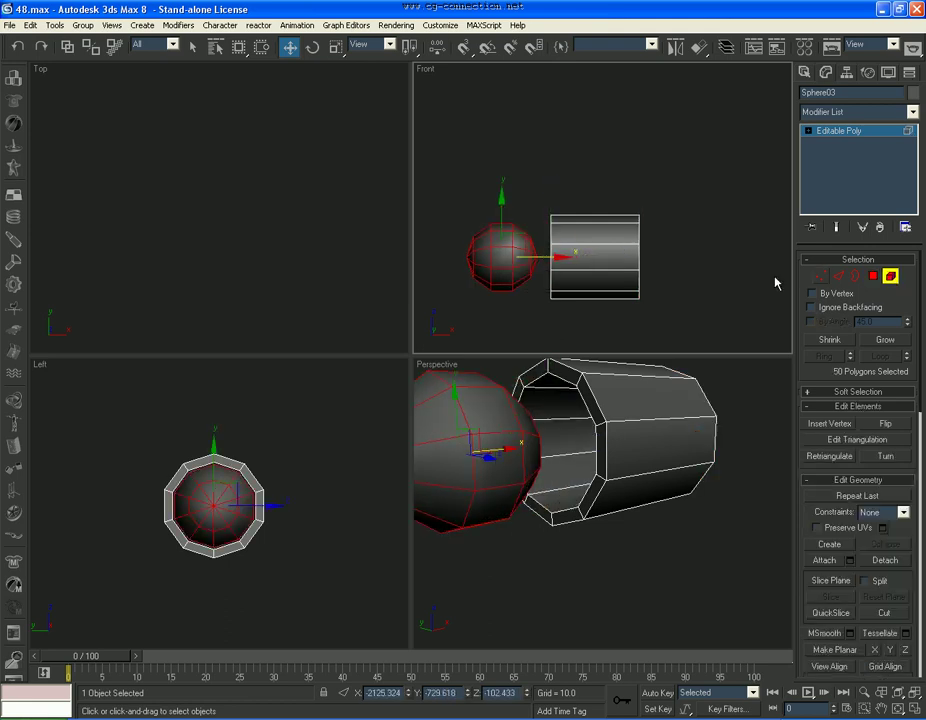
left_click(873, 276)
left_click(559, 194)
left_click_drag(551, 193, 519, 304)
key("Delete")
Chamfer the dome's widest edge loop and the tube's inner and outer front rim loops by 0.1
left_click(839, 276)
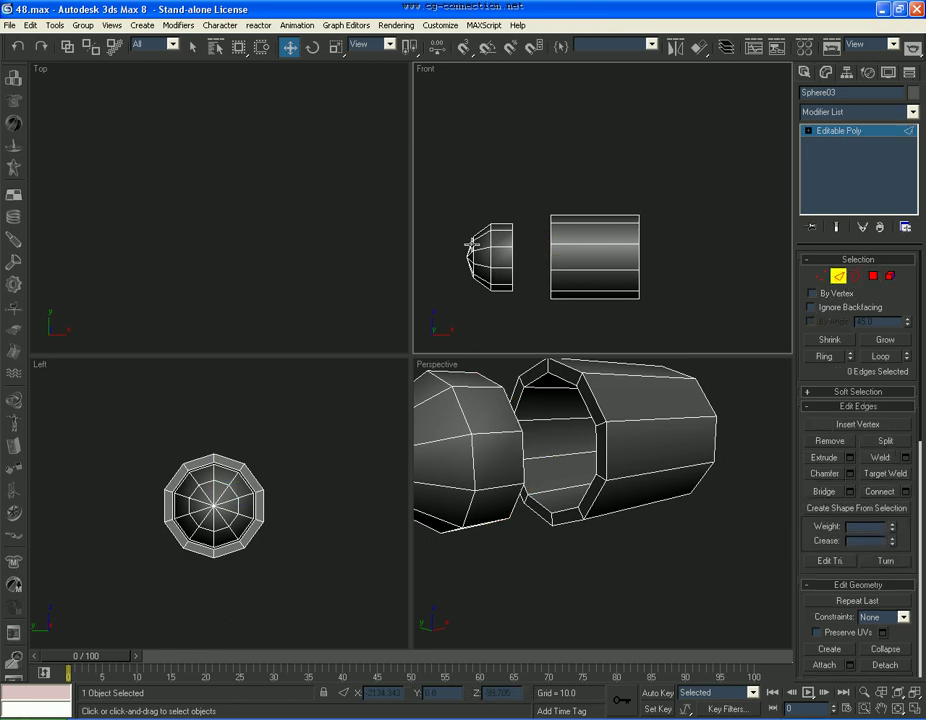
left_click(492, 260)
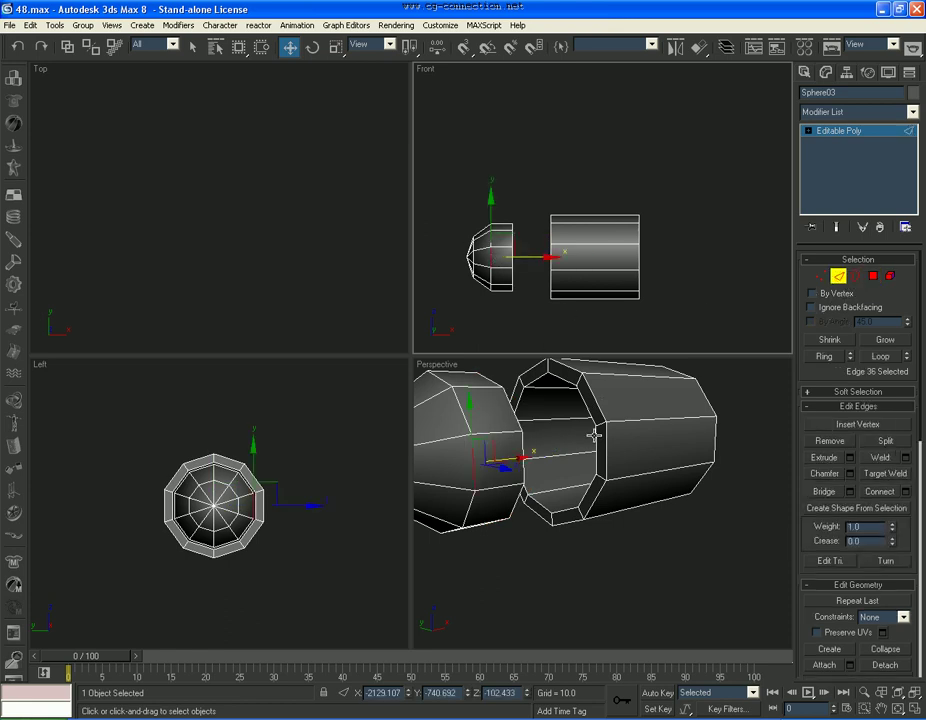
left_click(595, 436, "ctrl")
left_click(605, 437, "ctrl")
left_click(880, 357)
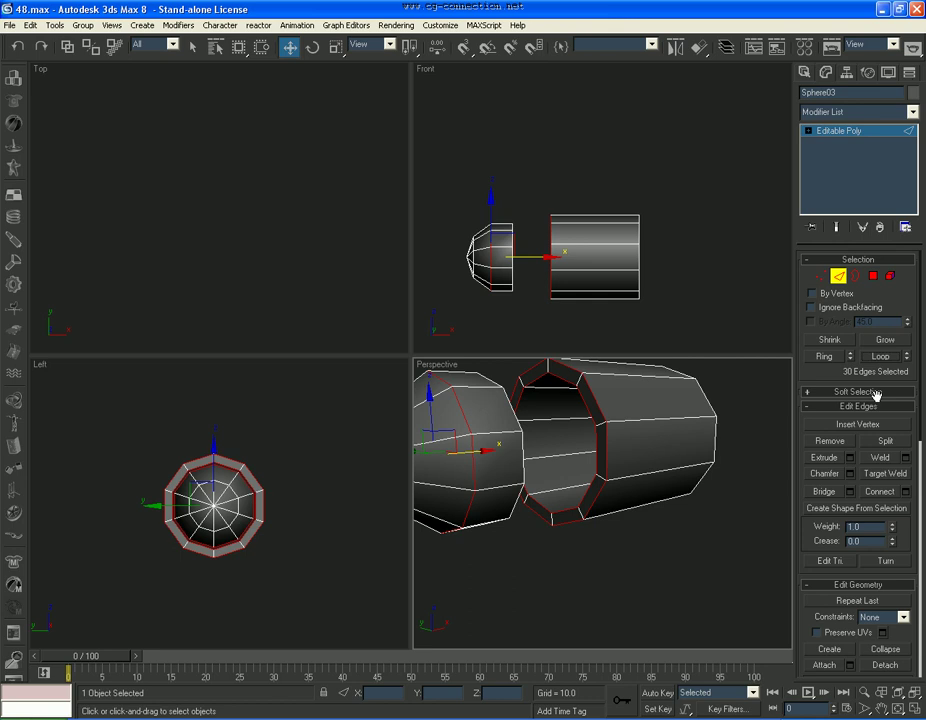
left_click(849, 474)
type("0.1")
key("Return")
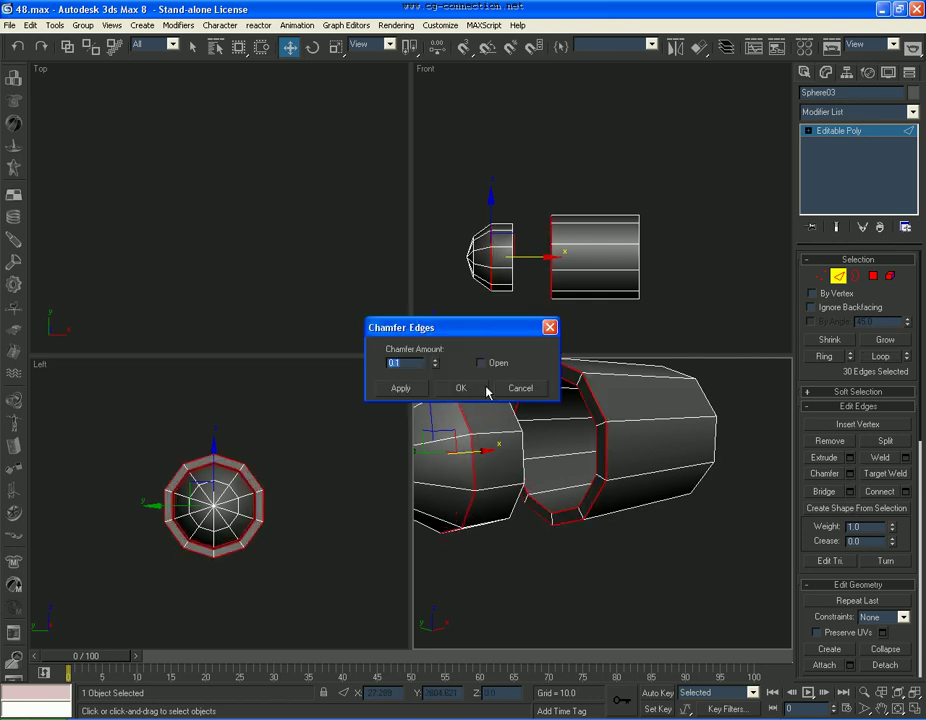
left_click(461, 389)
Move the dome element back into the tube's front opening so only its tip protrudes, and leave element editing
left_click(891, 277)
left_click_drag(491, 193, 510, 262)
left_click_drag(522, 257, 584, 258)
right_click(592, 255)
left_click(627, 292)
right_click(592, 257)
left_click(609, 272)
right_click(546, 257)
left_click(565, 288)
right_click(515, 254)
left_click(541, 269)
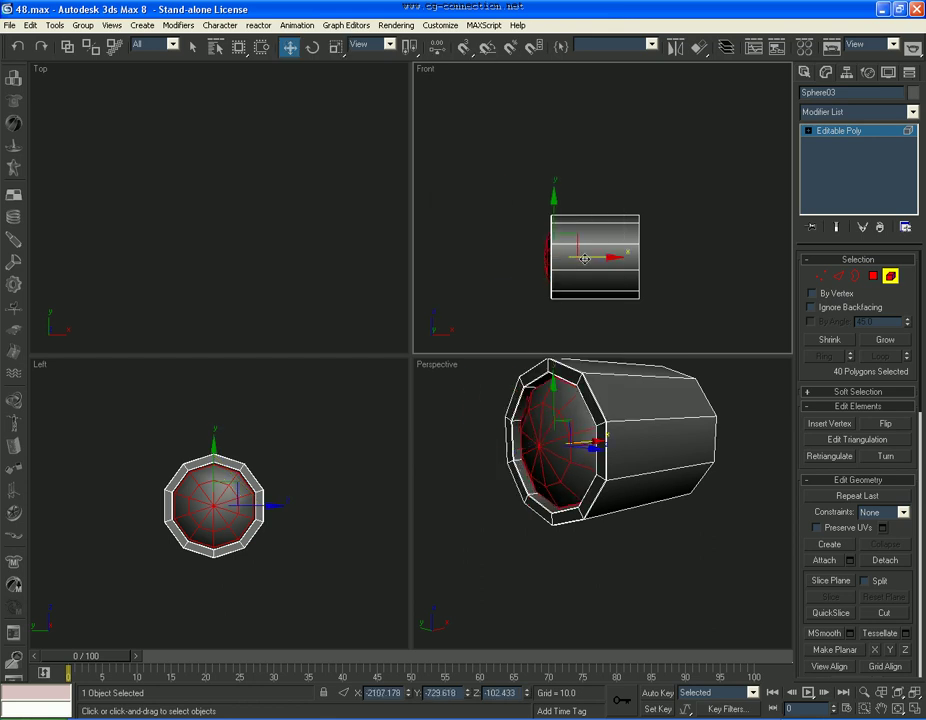
left_click(889, 279)
Apply TurboSmooth with 2 iterations and Isoline Display to the bulb part, and hide the mesh edges in Perspective
left_click(873, 113)
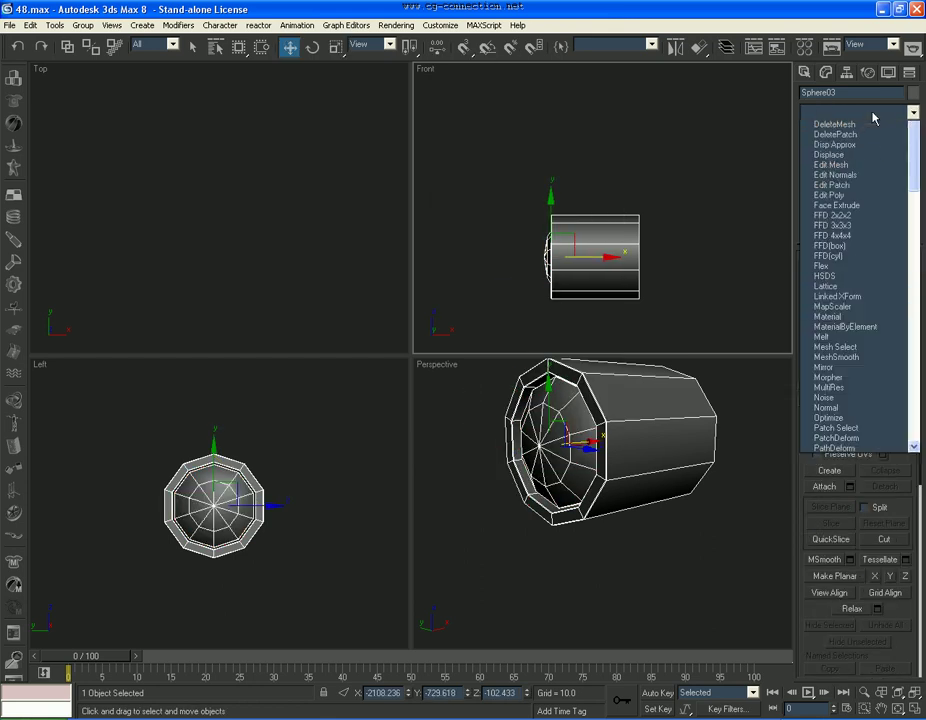
key("t")
key("t")
key("t")
key("Return")
left_click_drag(873, 281, 849, 290)
type("2")
key("Return")
left_click(854, 320)
right_click(670, 434)
key("F4")
right_click(687, 262)
middle_click_drag(646, 457, 636, 540)
key("F4")
key("F4")
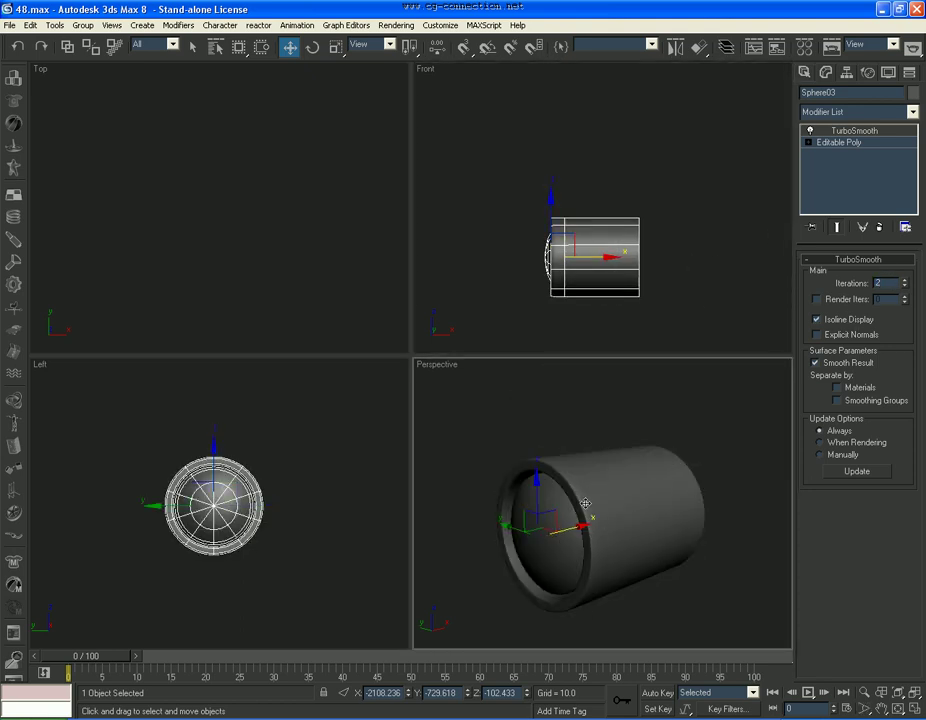
Slice the tube element across with QuickSlice a little behind its front rim, leave sub-object editing and deselect the part
left_click(621, 268)
left_click(808, 142)
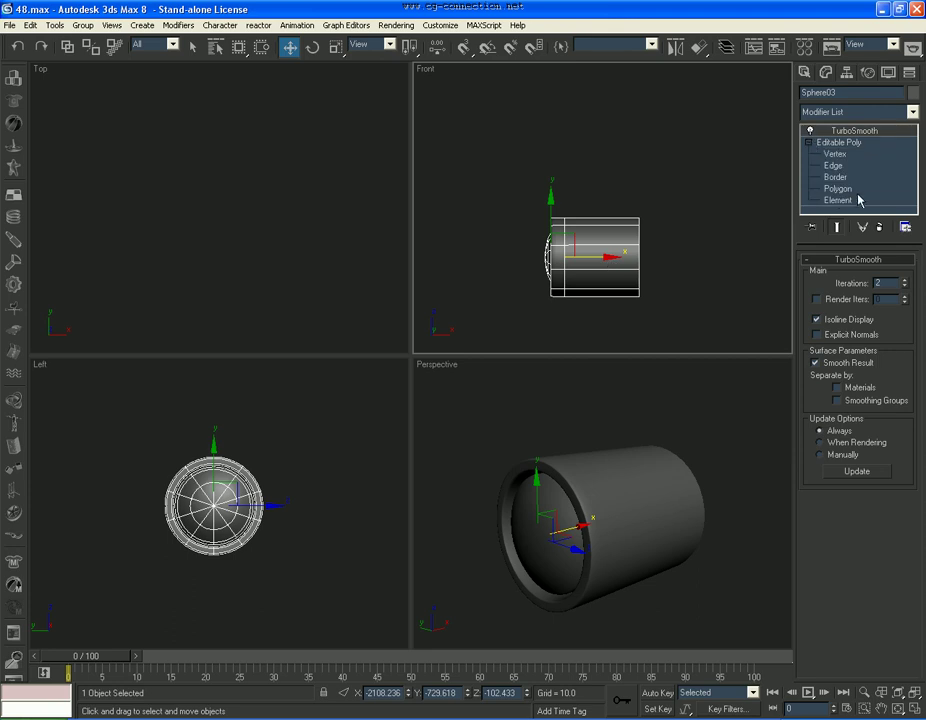
left_click(858, 200)
left_click(629, 264)
scroll(885, 575, "down", 3)
left_click(830, 517)
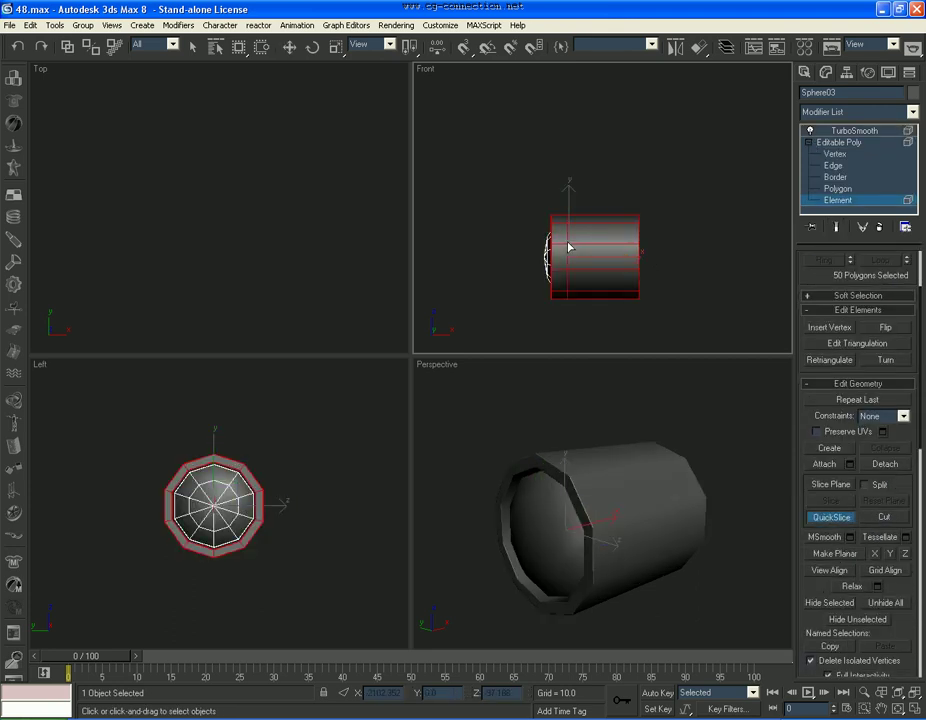
right_click(608, 228)
left_click(668, 238)
left_click(836, 190)
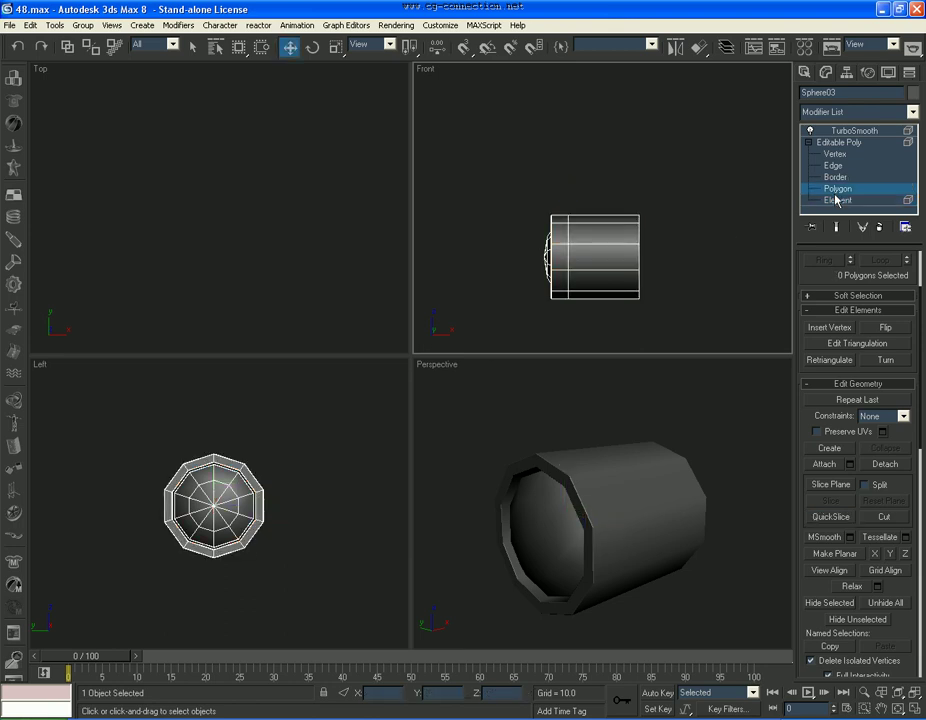
left_click(841, 188)
left_click(709, 246)
right_click(658, 497)
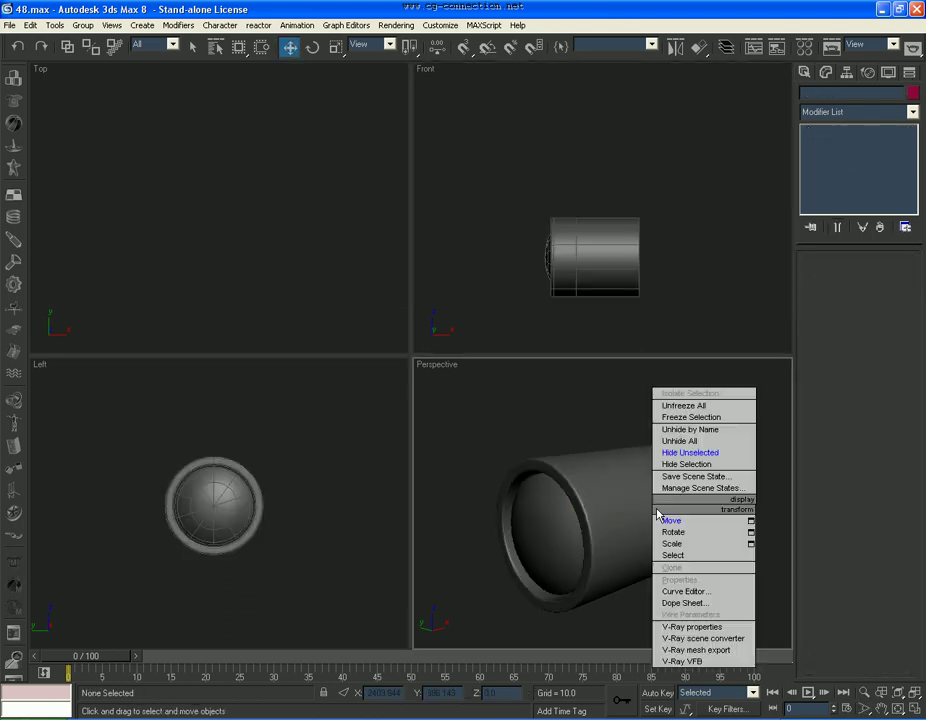
Unhide all objects, select the bulb part again and show the mesh edges in Perspective
left_click(683, 438)
left_click(621, 514)
scroll(621, 514, "down", 5)
key("F4")
key("F4")
right_click(620, 514)
left_click(650, 473)
scroll(647, 480, "up", 5)
key("F4")
left_click(630, 502)
Rotate the bulb part slightly in Top view to follow the small inner bulb's axis, and shift it to fit over that bulb
scroll(252, 213, "down", 8)
middle_click_drag(60, 178, 226, 224)
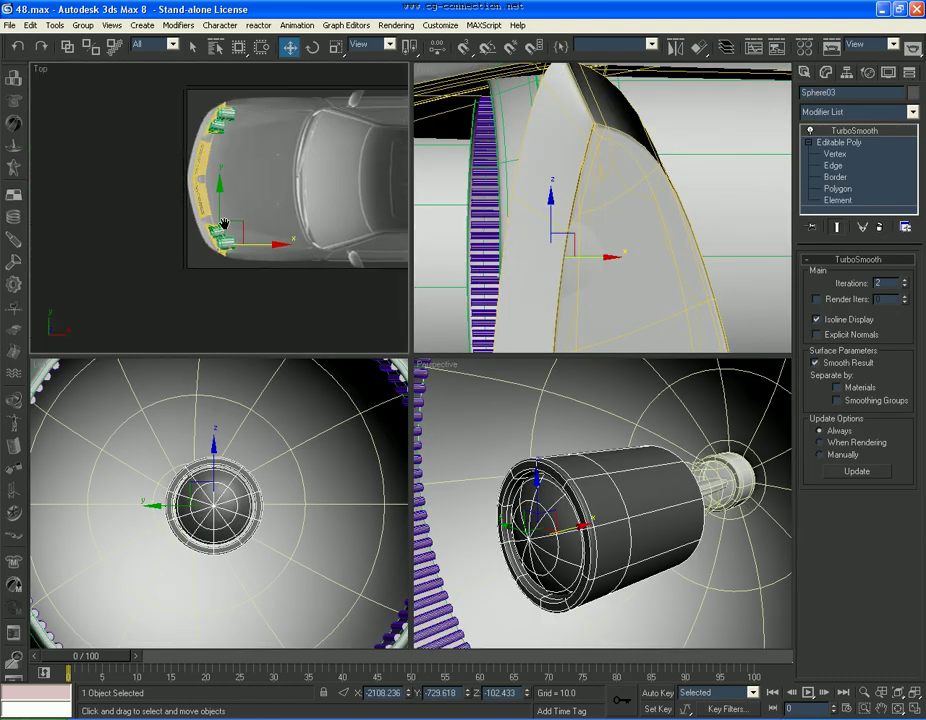
scroll(228, 222, "up", 7)
key("F3")
scroll(225, 247, "up", 7)
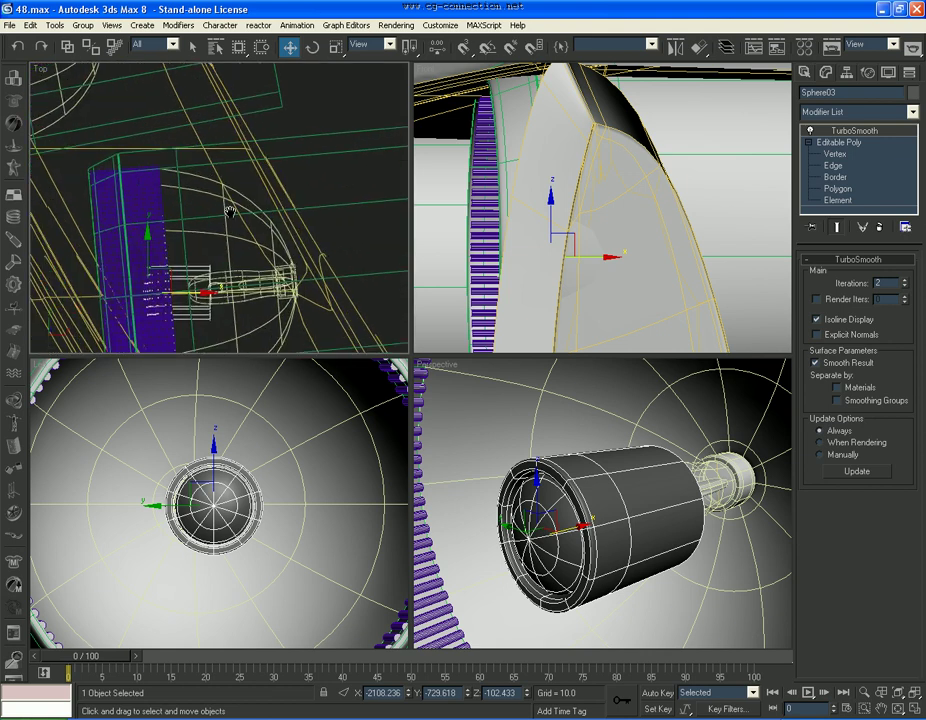
middle_click_drag(217, 284, 248, 202)
right_click(248, 199)
key("e")
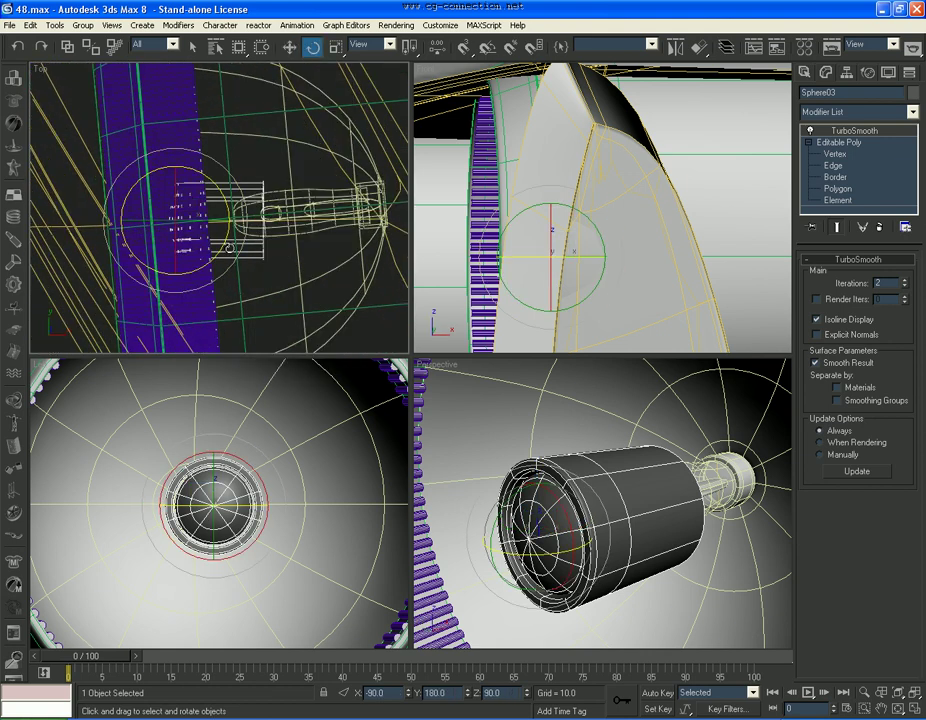
left_click_drag(218, 248, 204, 210)
right_click(222, 239)
left_click(243, 256)
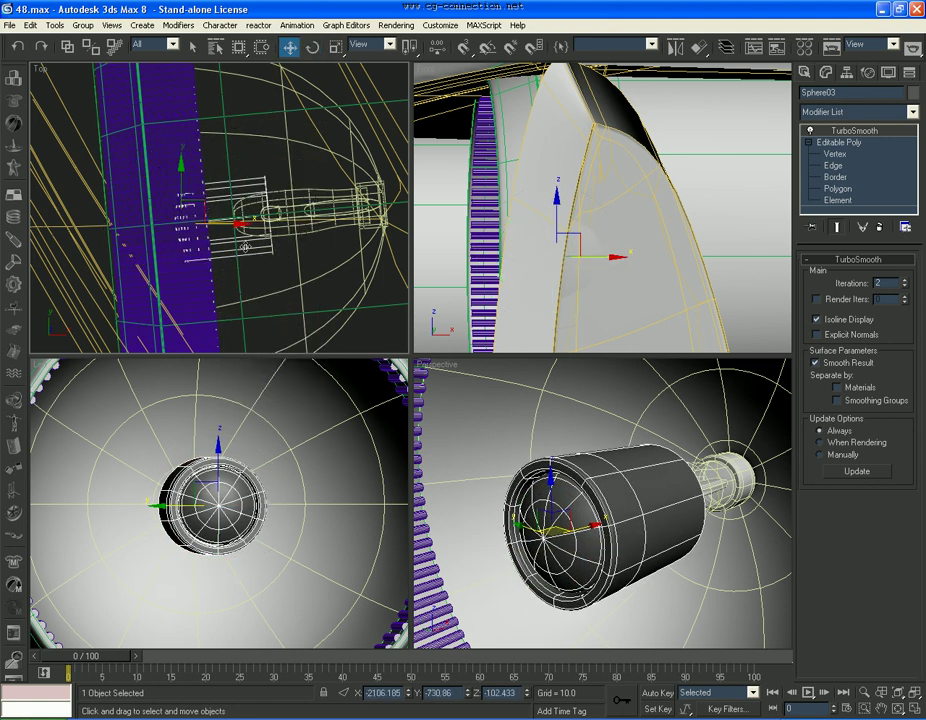
Delete the TurboSmooth modifier from the bulb part and keep the mesh edges displayed in Perspective
key("F4")
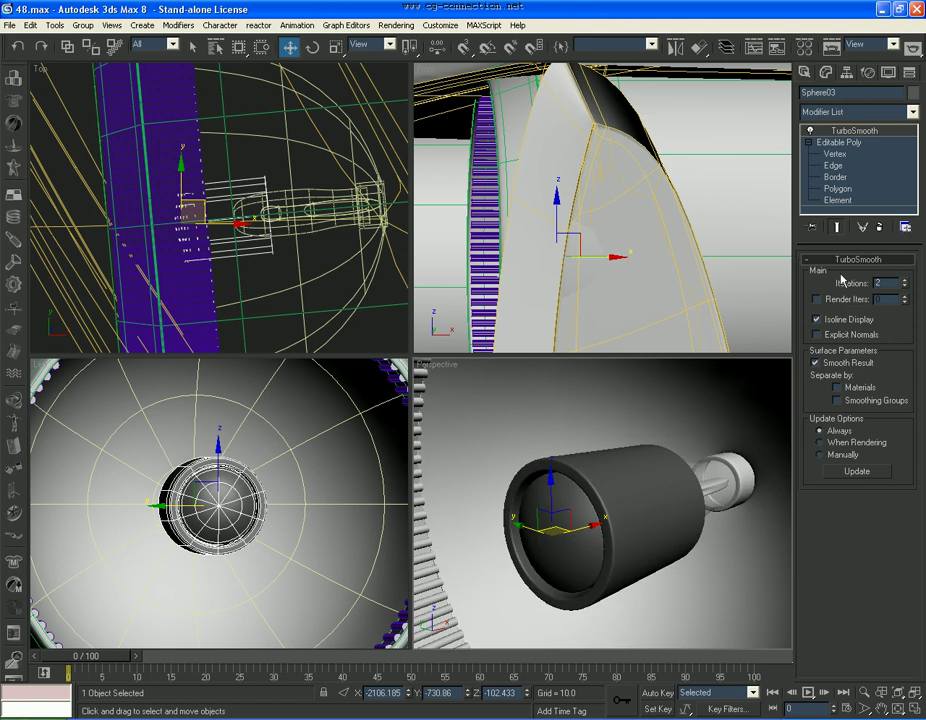
right_click(867, 131)
left_click(846, 151)
key("F4")
Attach the bulb part to the headlight reflector at its Editable Poly level, and hide the mesh edges in Perspective
left_click(773, 505)
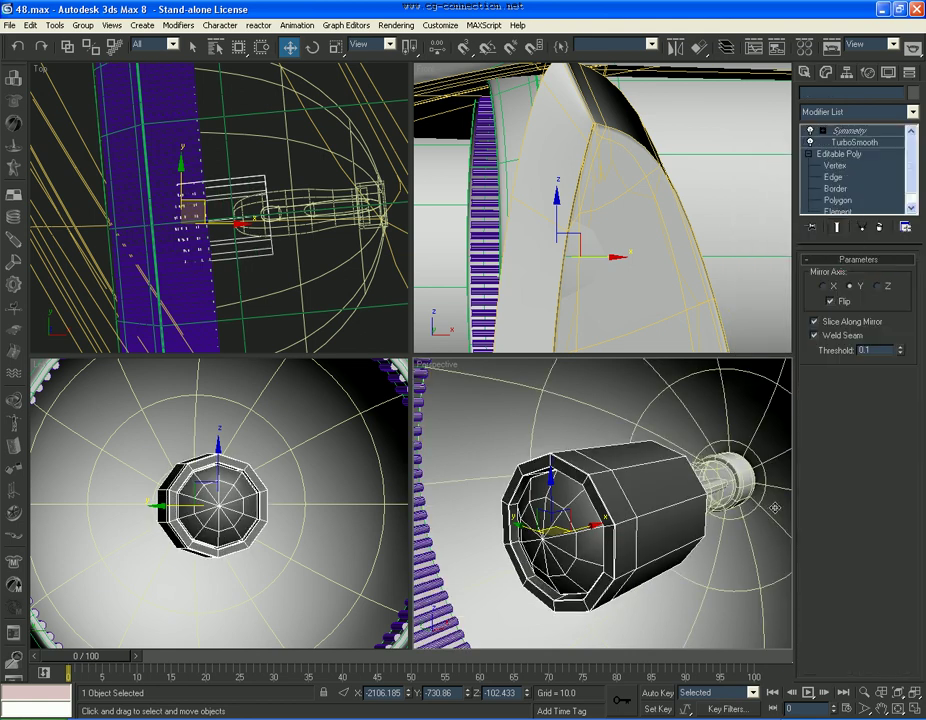
left_click(845, 154)
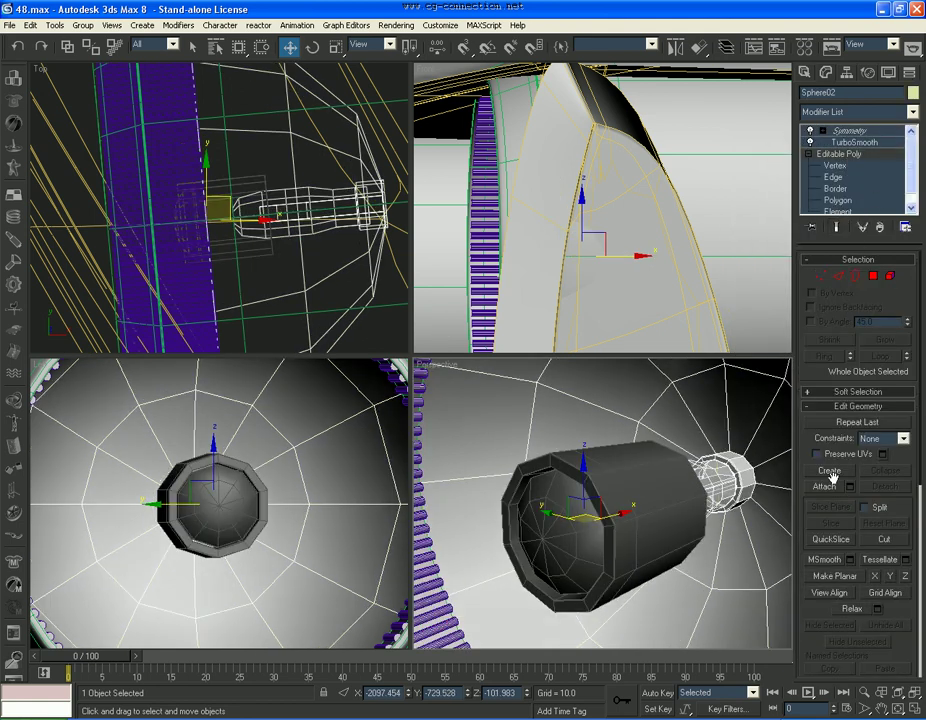
left_click(830, 485)
left_click(632, 499)
right_click(632, 499)
key("F4")
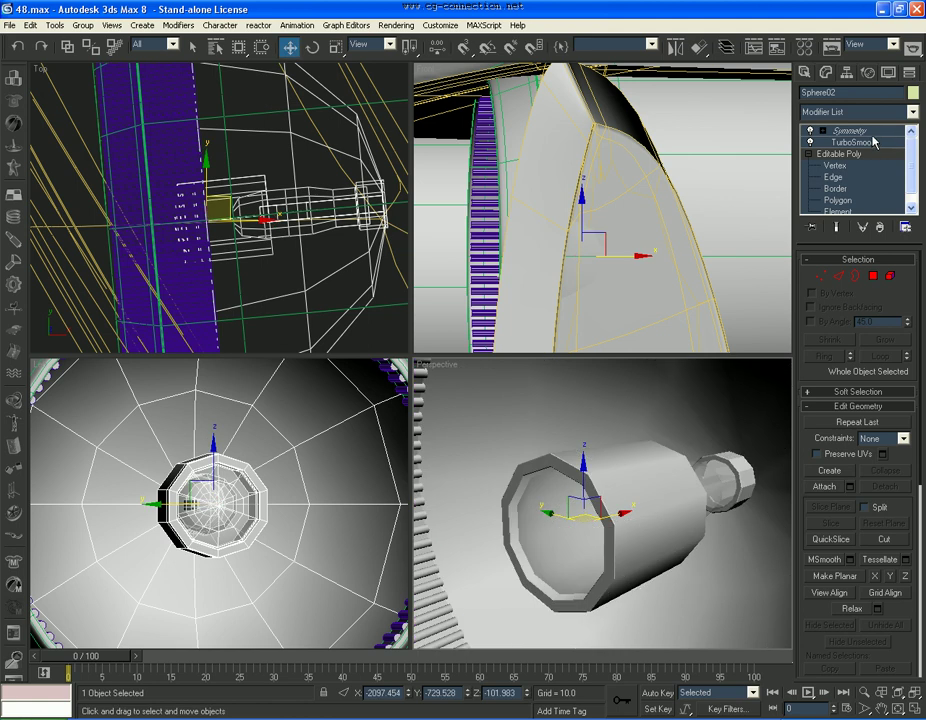
Select the attached dome and tube elements with mesh edges shown, and assign the 01 - Default material to them
left_click(858, 131)
key("F4")
left_click(846, 211)
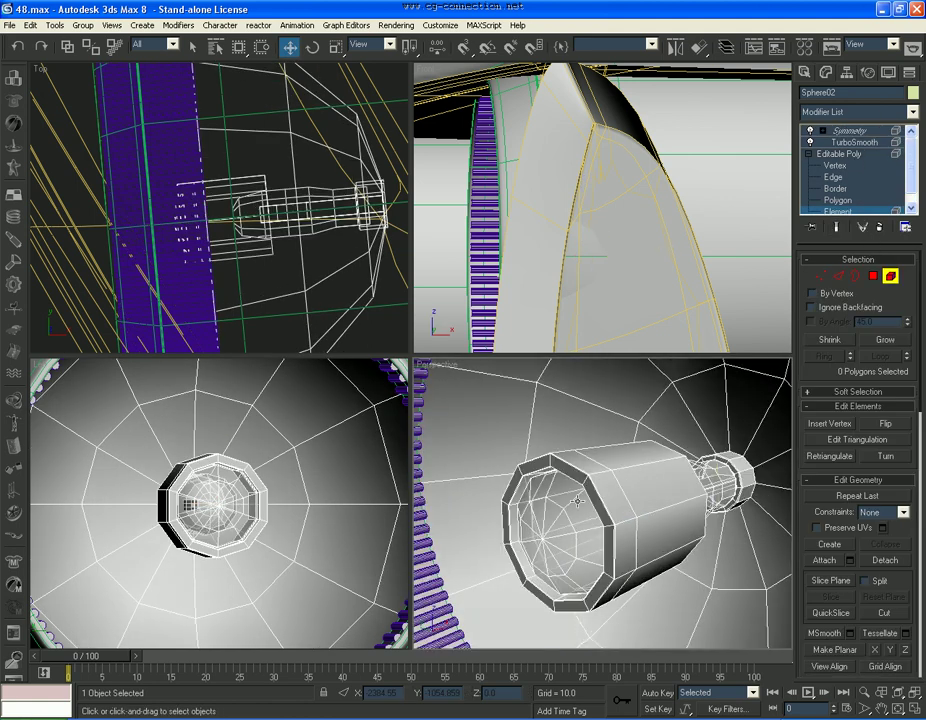
left_click(575, 502)
left_click(637, 516, "ctrl")
key("m")
left_click(56, 118)
left_click(83, 281)
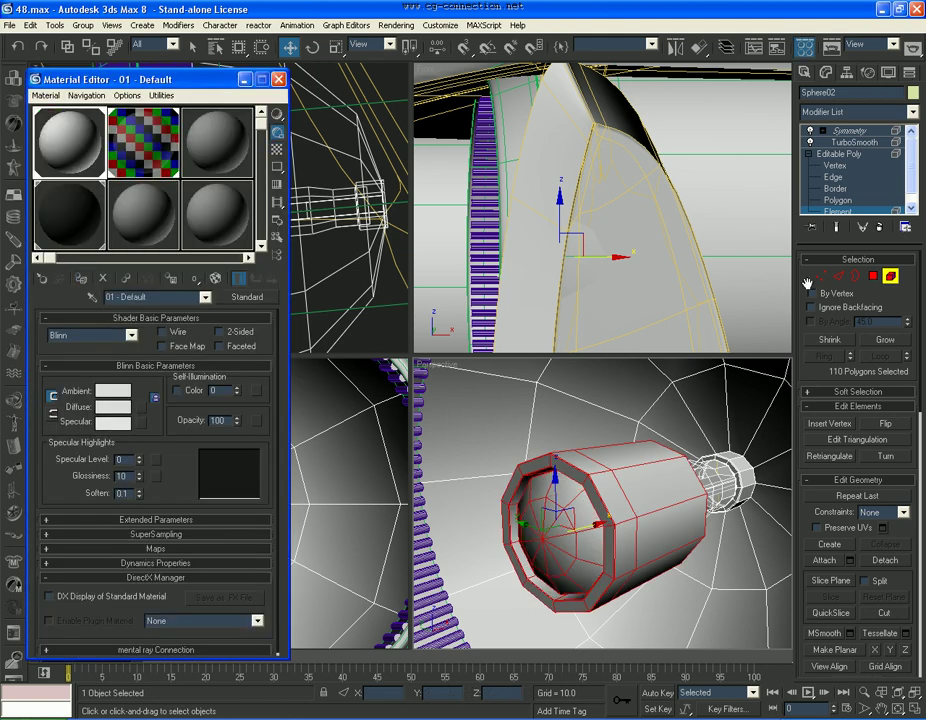
Leave element editing, return to the Symmetry modifier level and inspect the headlight in Perspective without mesh edges
left_click(890, 276)
key("F4")
left_click(869, 131)
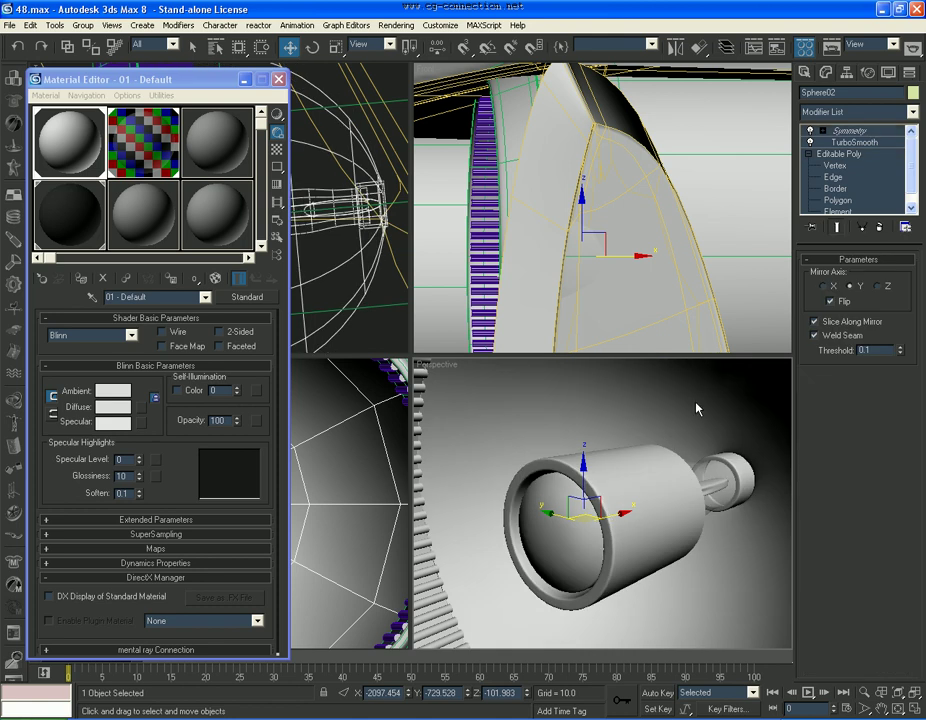
scroll(697, 408, "down", 10)
scroll(656, 470, "up", 4)
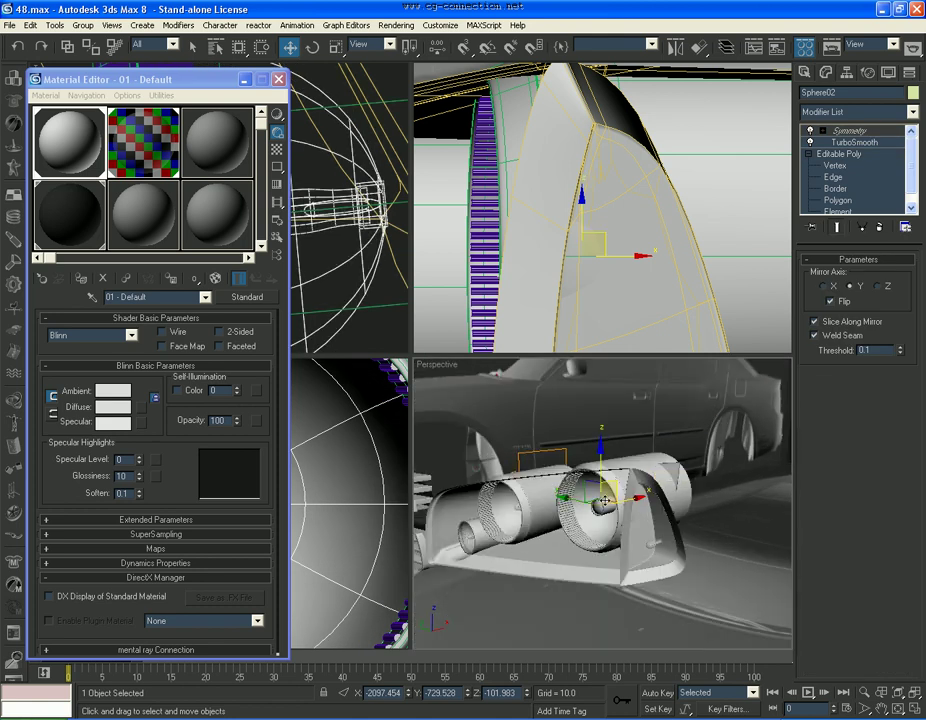